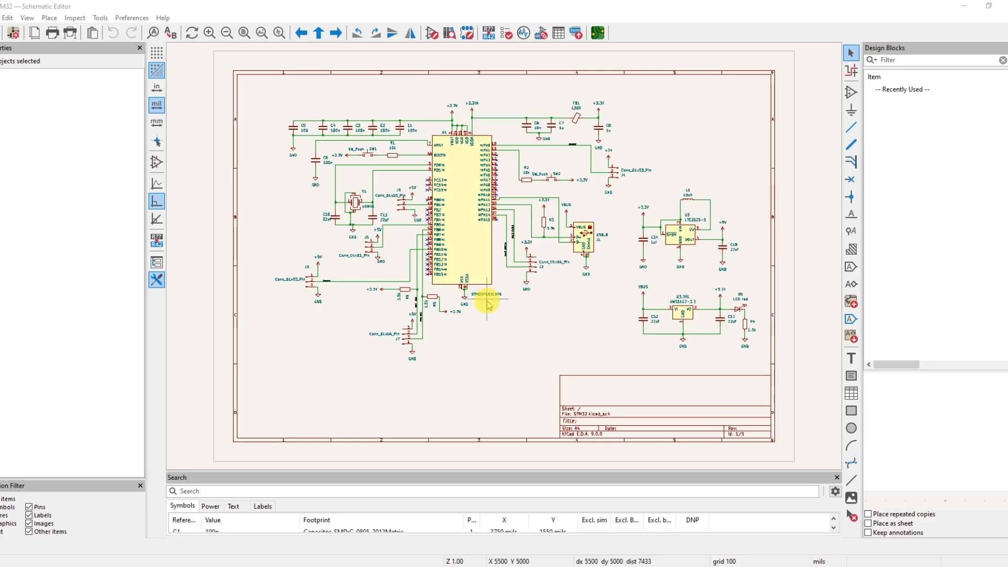
Examine the STM32F103C8T6 microcontroller and the circuits connected to it in the schematic
{"action": "scroll", "coordinate": [507, 311], "scroll_direction": "up", "scroll_amount": 3}
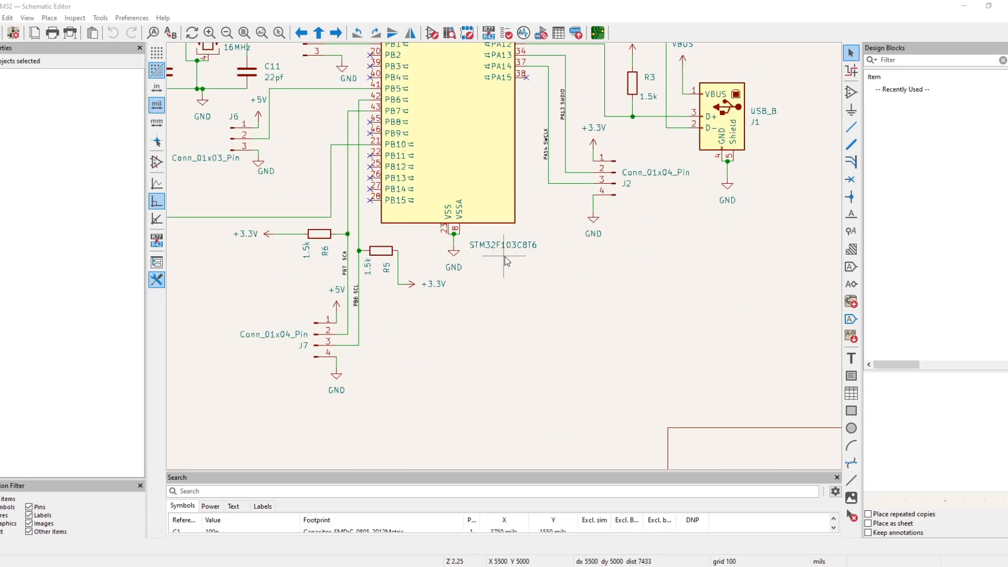
{"action": "left_click", "coordinate": [524, 274]}
{"action": "left_click", "coordinate": [523, 274]}
{"action": "scroll", "coordinate": [459, 215], "scroll_direction": "down", "scroll_amount": 1}
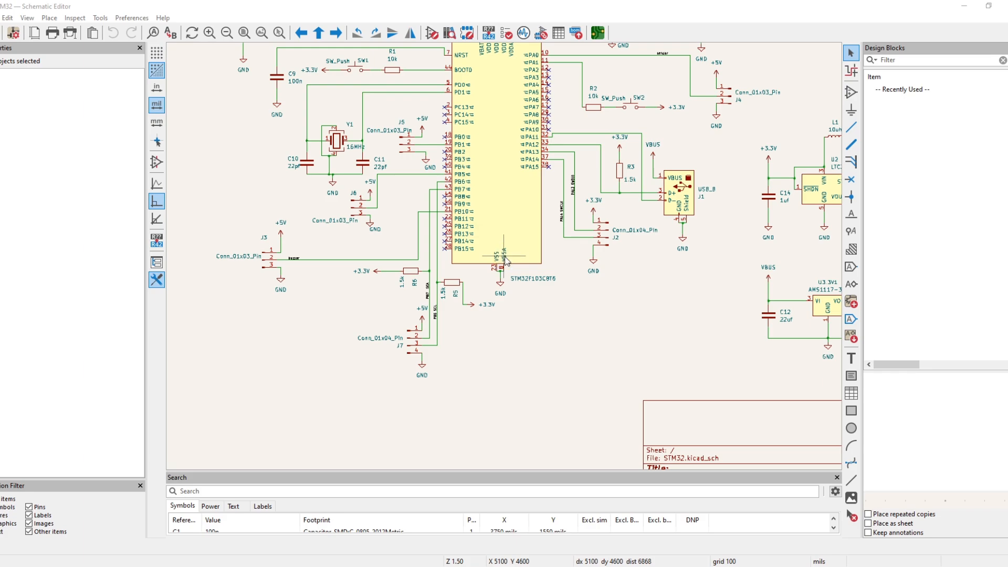
{"action": "left_click", "coordinate": [512, 231]}
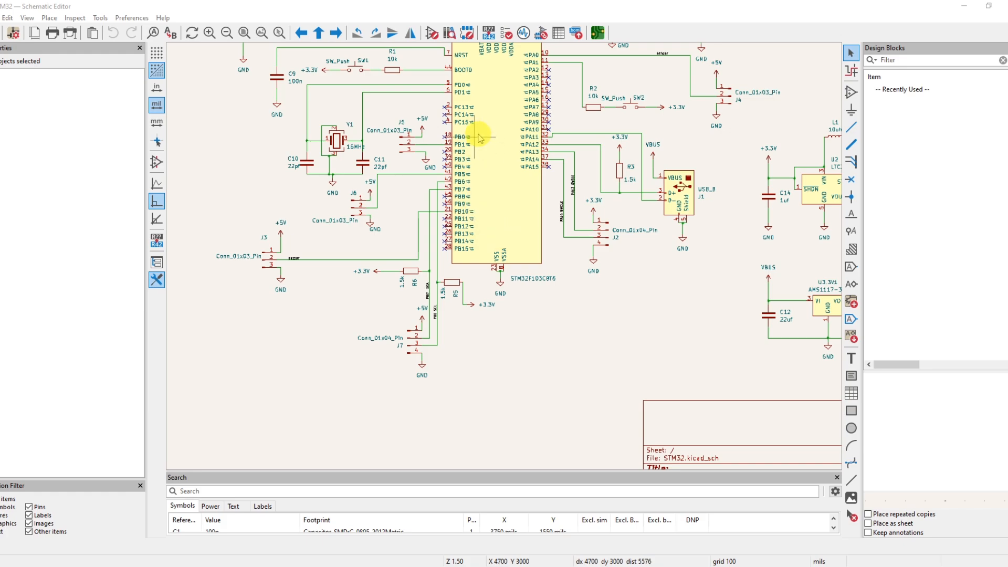
{"action": "scroll", "coordinate": [481, 149], "scroll_direction": "down", "scroll_amount": 2}
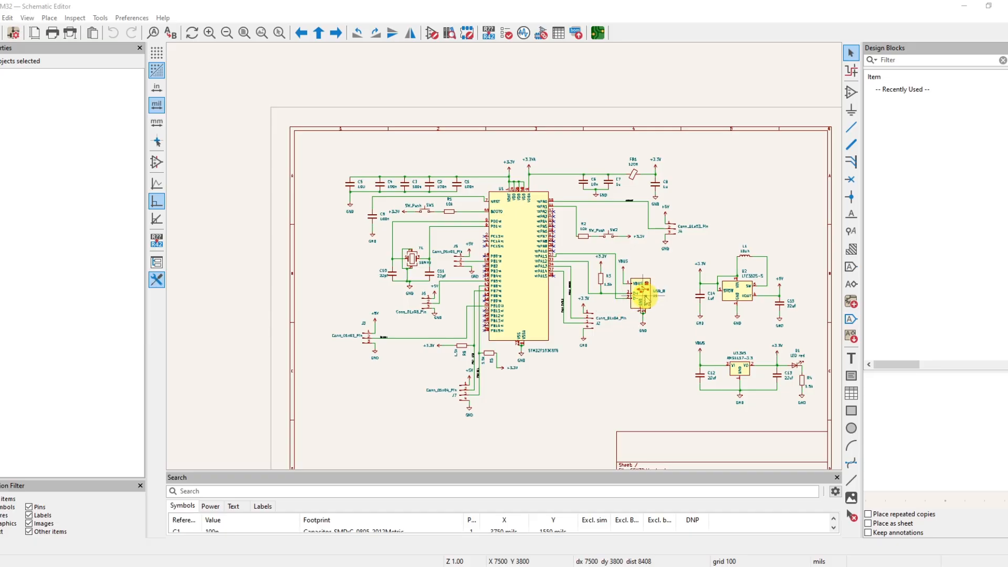
{"action": "scroll", "coordinate": [645, 295], "scroll_direction": "up", "scroll_amount": 2}
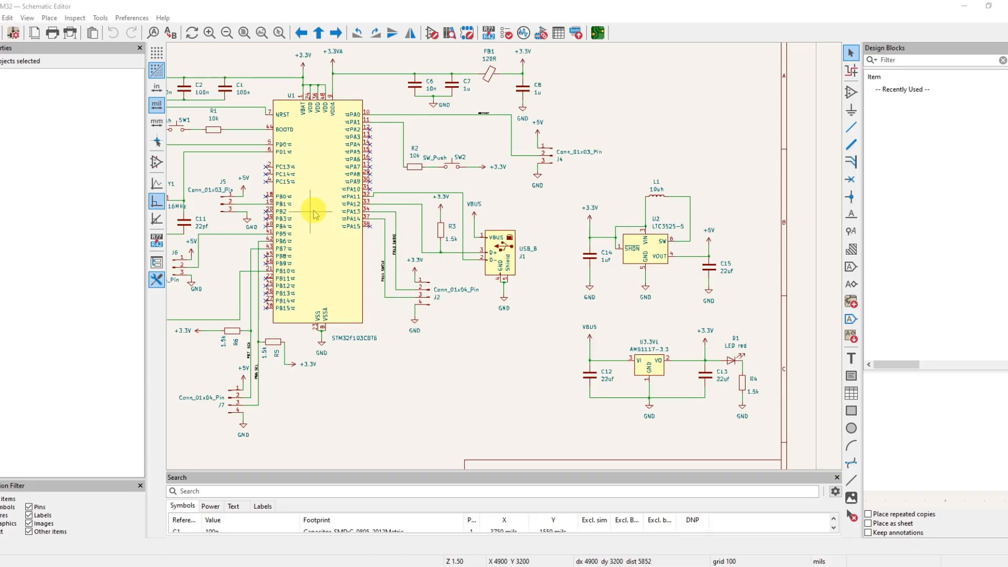
{"action": "scroll", "coordinate": [315, 207], "scroll_direction": "down", "scroll_amount": 2}
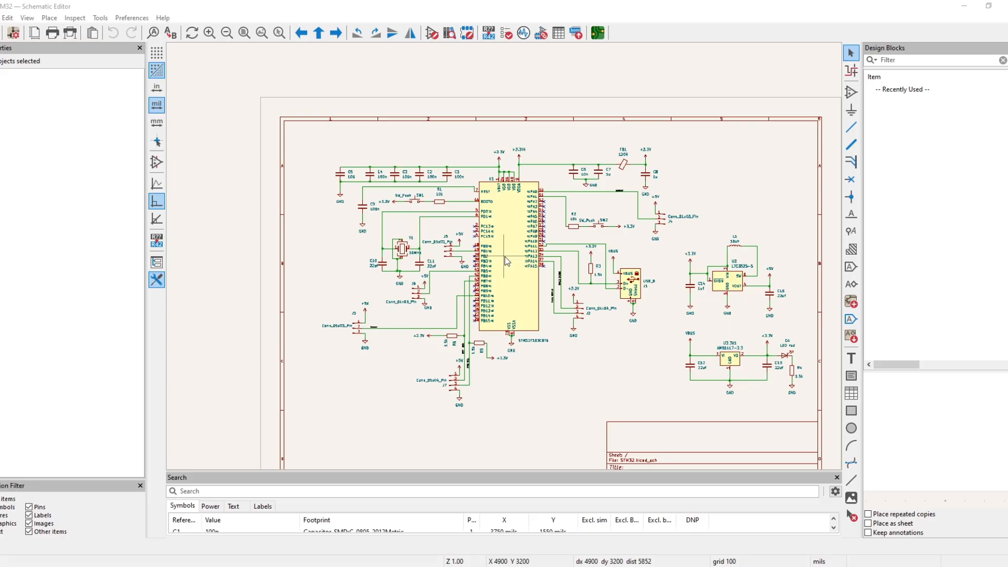
{"action": "left_click", "coordinate": [505, 257]}
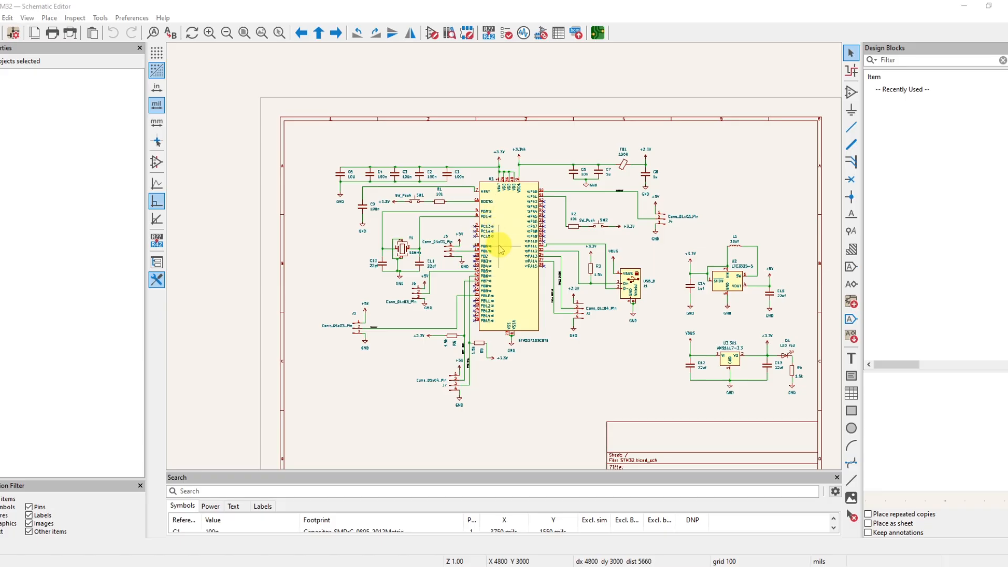
{"action": "scroll", "coordinate": [500, 250], "scroll_direction": "up", "scroll_amount": 1}
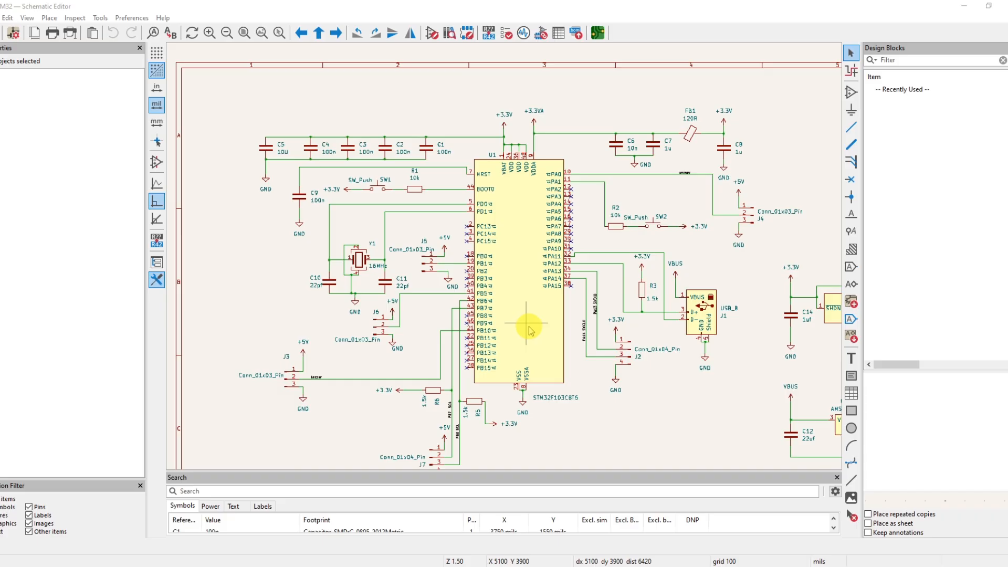
{"action": "scroll", "coordinate": [530, 330], "scroll_direction": "down", "scroll_amount": 1}
Switch to STM32CubeIDE, review the pin assignments in COFFEE MACHINE.ioc, and return to the KiCad schematic
{"action": "mouse_move", "coordinate": [525, 564]}
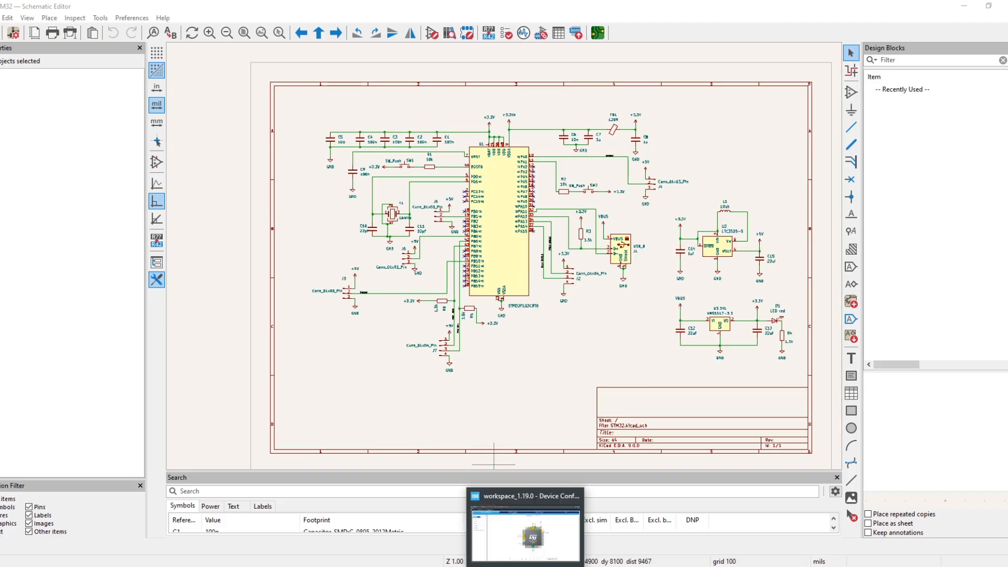
{"action": "left_click", "coordinate": [525, 535]}
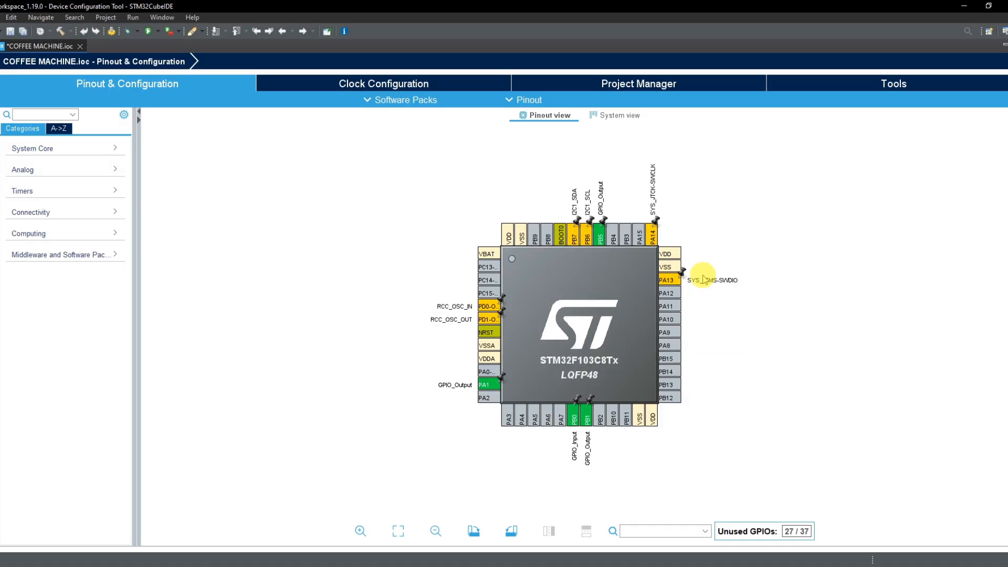
{"action": "left_click", "coordinate": [655, 247]}
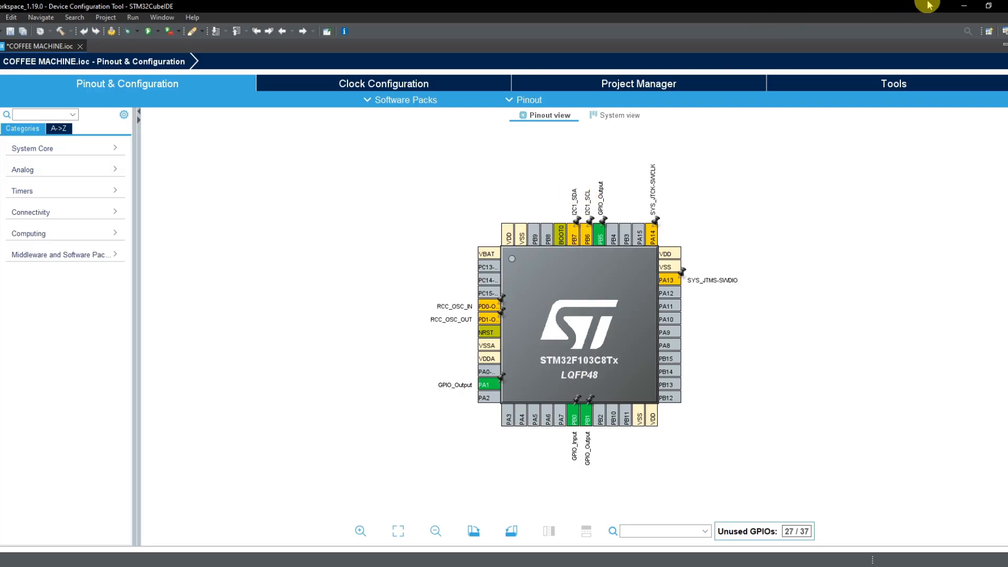
{"action": "left_click", "coordinate": [963, 5]}
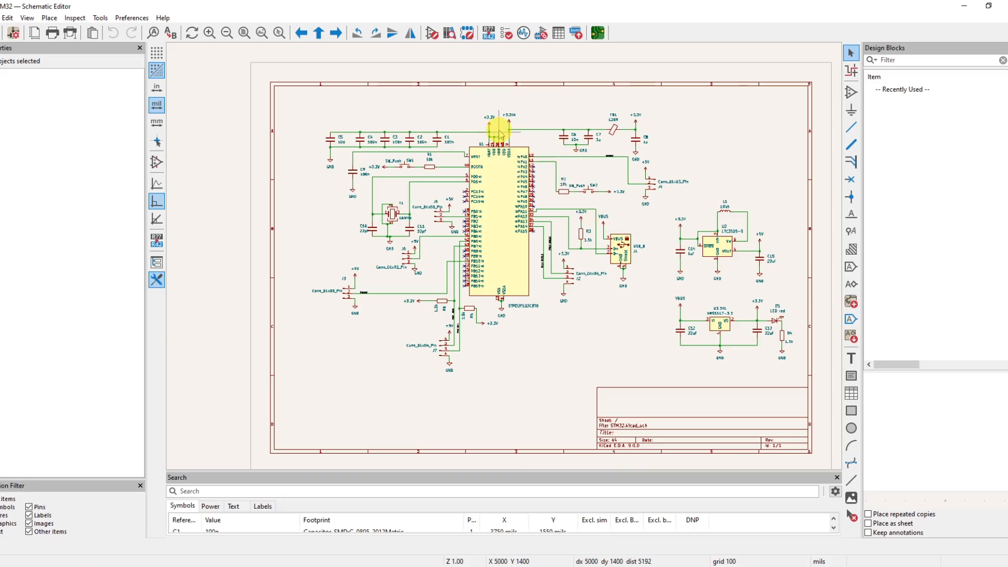
Examine the microcontroller's VBAT, VDD and VDDA supply pins and the wiring of the USB_B connector J1
{"action": "scroll", "coordinate": [498, 134], "scroll_direction": "up", "scroll_amount": 1}
{"action": "scroll", "coordinate": [505, 260], "scroll_direction": "up", "scroll_amount": 1}
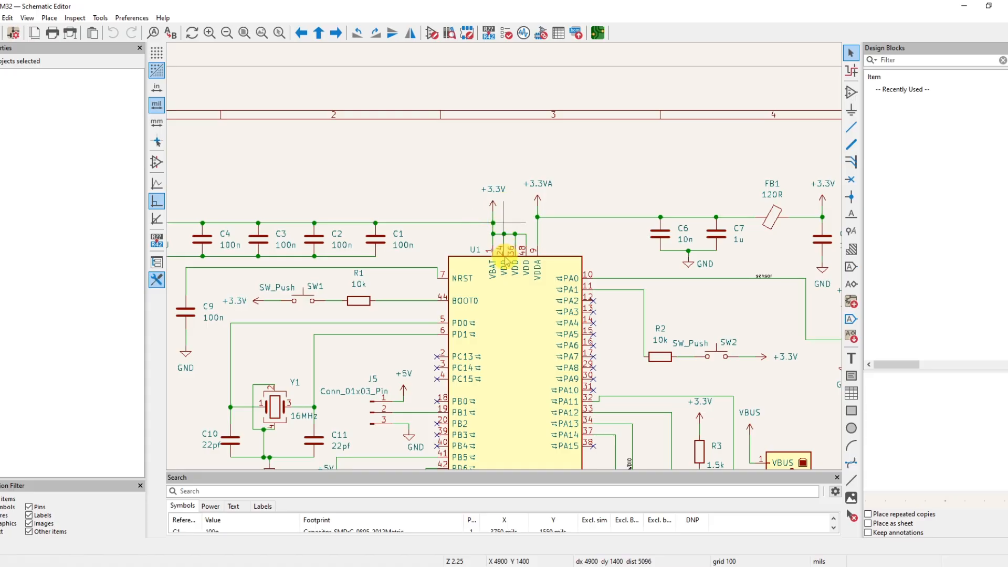
{"action": "scroll", "coordinate": [484, 232], "scroll_direction": "down", "scroll_amount": 3}
{"action": "scroll", "coordinate": [632, 383], "scroll_direction": "up", "scroll_amount": 3}
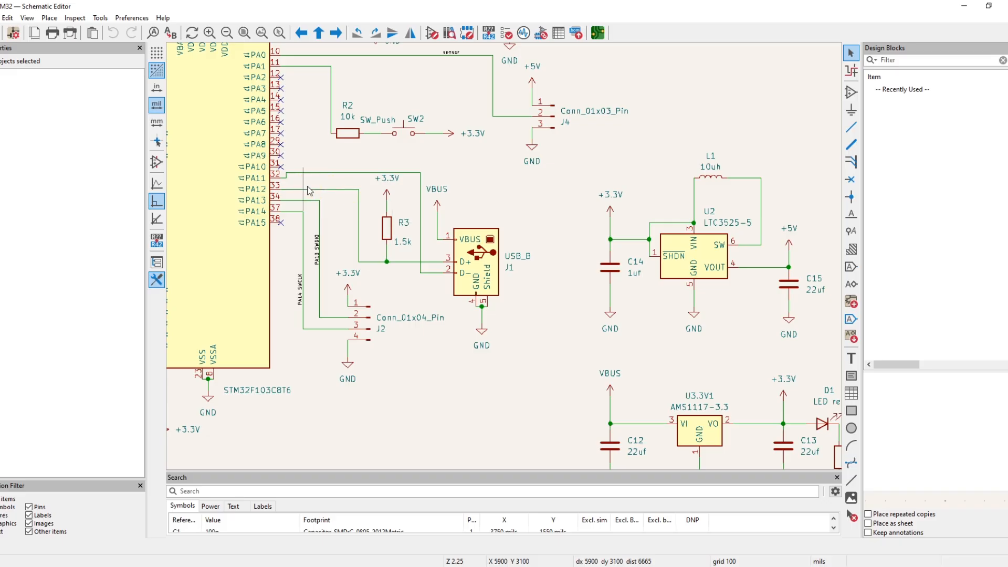
{"action": "left_click", "coordinate": [448, 260]}
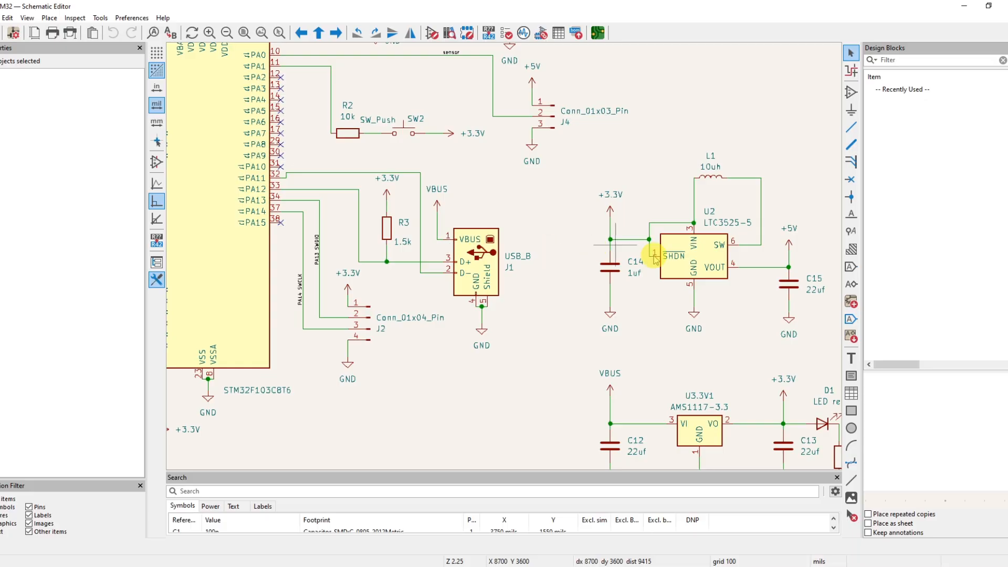
Examine the LTC3525-5 converter circuit with inductor L1 and the AMS1117-3.3 regulator circuit with its capacitors
{"action": "scroll", "coordinate": [673, 256], "scroll_direction": "down", "scroll_amount": 3}
{"action": "scroll", "coordinate": [507, 260], "scroll_direction": "up", "scroll_amount": 3}
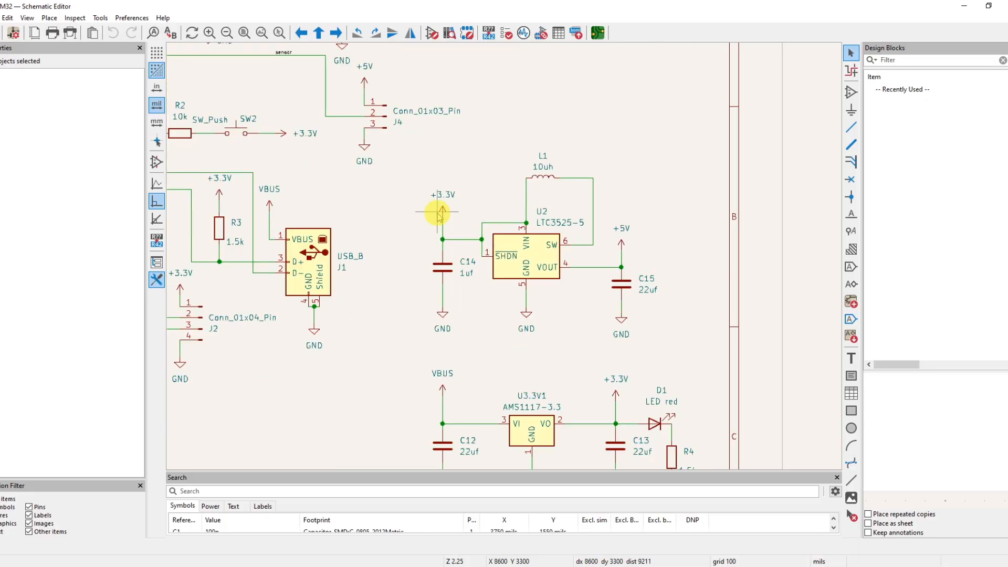
{"action": "scroll", "coordinate": [475, 263], "scroll_direction": "down", "scroll_amount": 2}
{"action": "scroll", "coordinate": [540, 311], "scroll_direction": "up", "scroll_amount": 2}
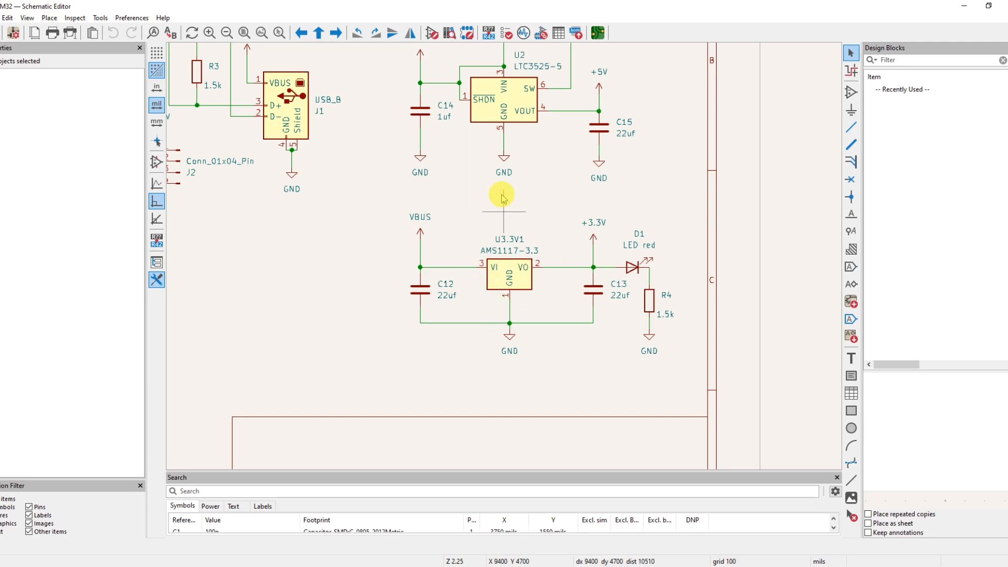
{"action": "scroll", "coordinate": [503, 186], "scroll_direction": "down", "scroll_amount": 2}
{"action": "scroll", "coordinate": [508, 209], "scroll_direction": "up", "scroll_amount": 2}
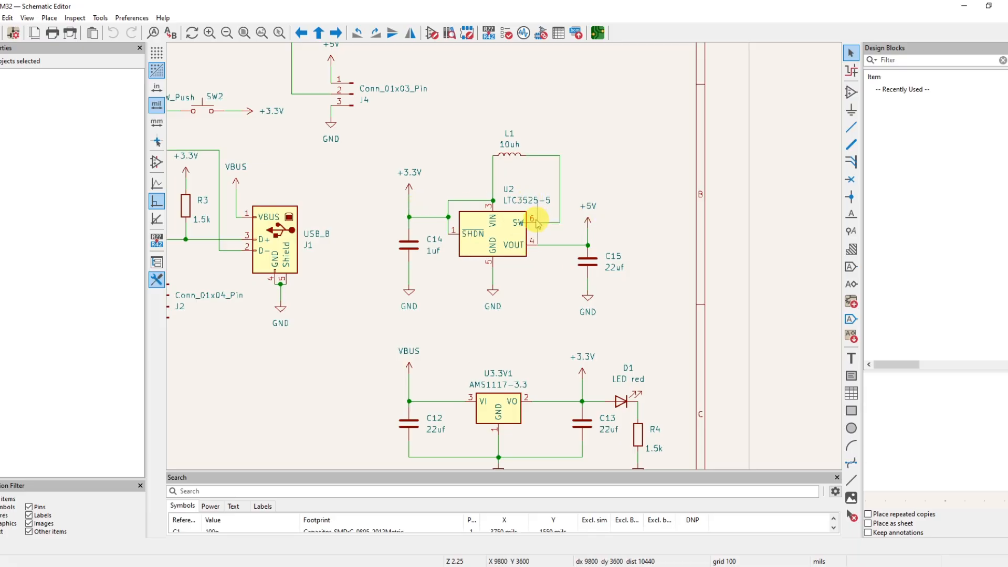
{"action": "scroll", "coordinate": [506, 256], "scroll_direction": "down", "scroll_amount": 1}
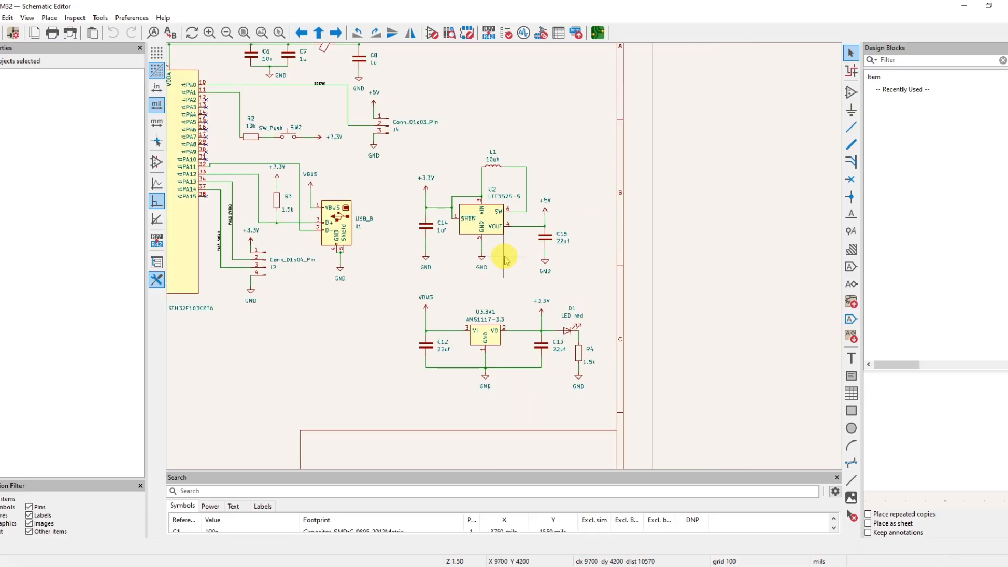
{"action": "scroll", "coordinate": [505, 258], "scroll_direction": "up", "scroll_amount": 2}
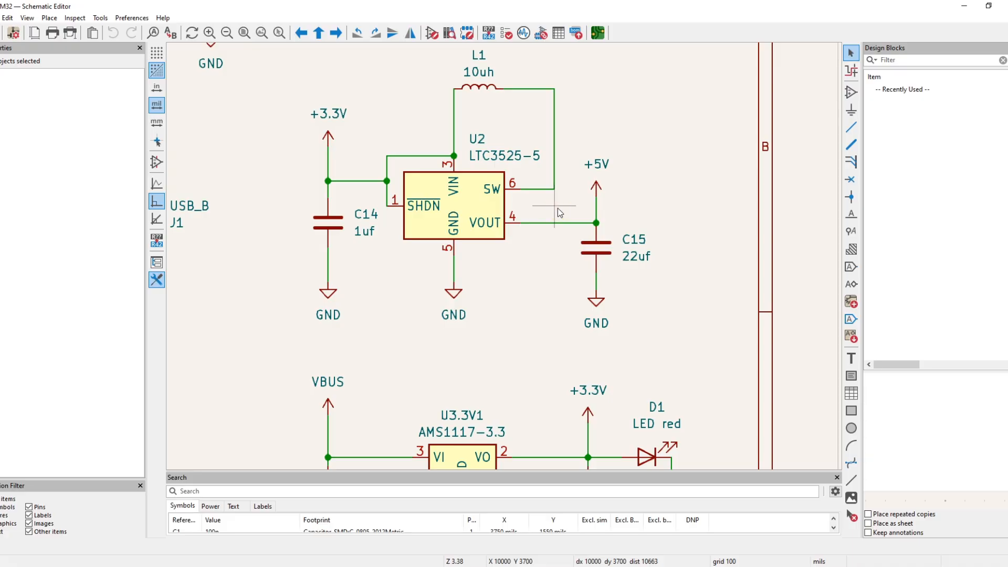
{"action": "scroll", "coordinate": [555, 259], "scroll_direction": "down", "scroll_amount": 1}
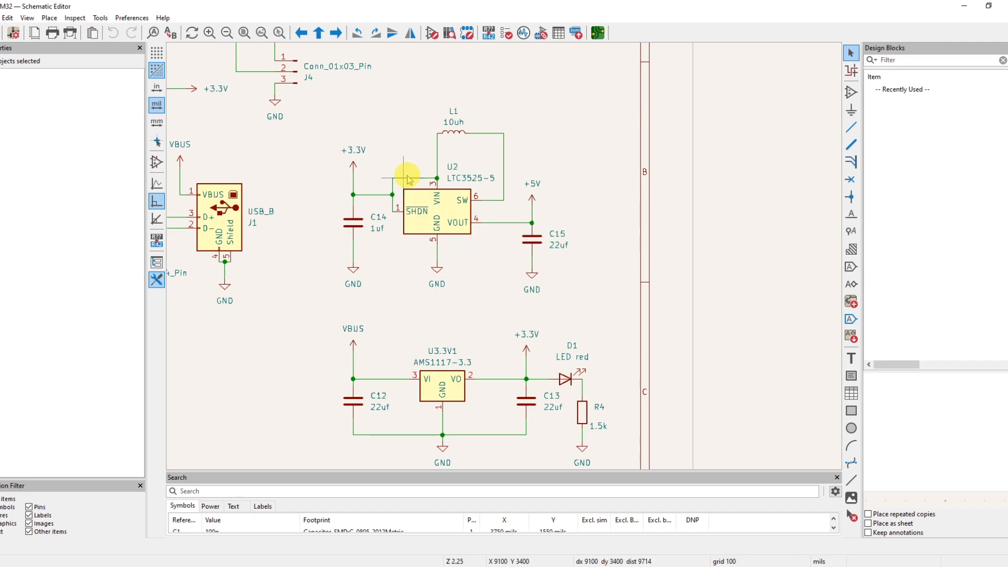
Examine decoupling capacitors C1 to C5 on the 3.3 V supply and the NRST and BOOT0 circuits
{"action": "scroll", "coordinate": [409, 180], "scroll_direction": "down", "scroll_amount": 2}
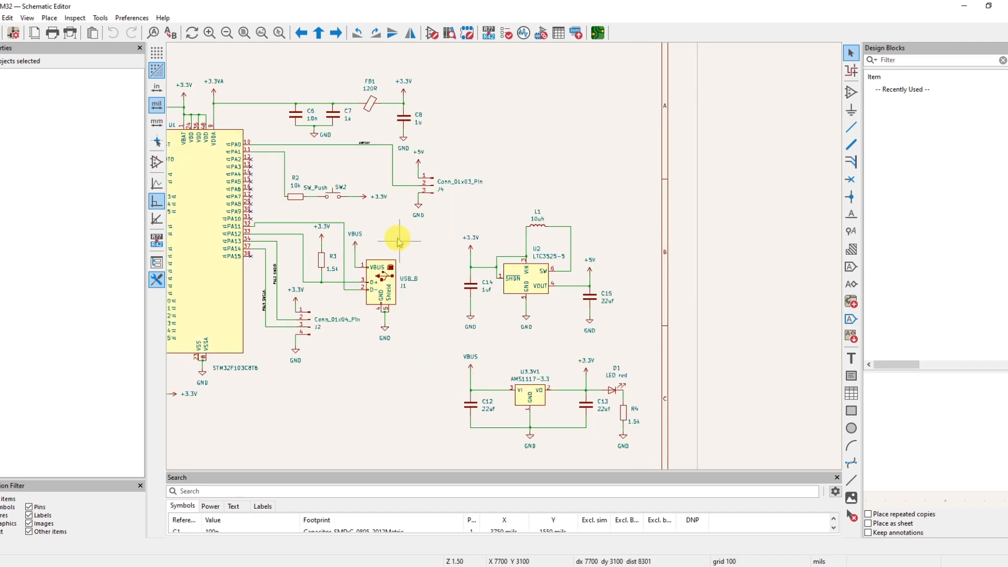
{"action": "scroll", "coordinate": [398, 228], "scroll_direction": "down", "scroll_amount": 1}
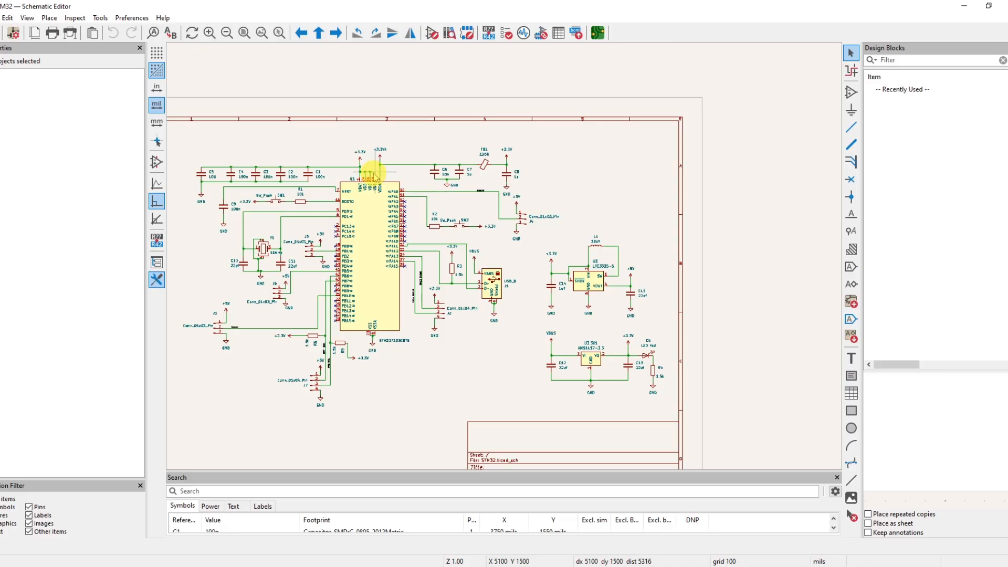
{"action": "scroll", "coordinate": [371, 178], "scroll_direction": "up", "scroll_amount": 1}
{"action": "scroll", "coordinate": [504, 255], "scroll_direction": "up", "scroll_amount": 1}
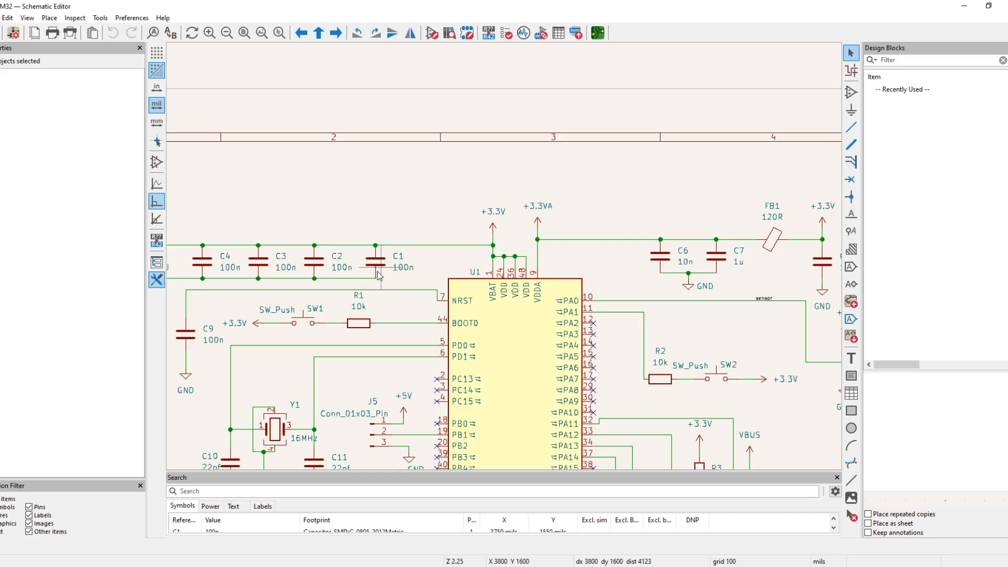
{"action": "scroll", "coordinate": [378, 272], "scroll_direction": "up", "scroll_amount": 1}
{"action": "scroll", "coordinate": [404, 258], "scroll_direction": "down", "scroll_amount": 1}
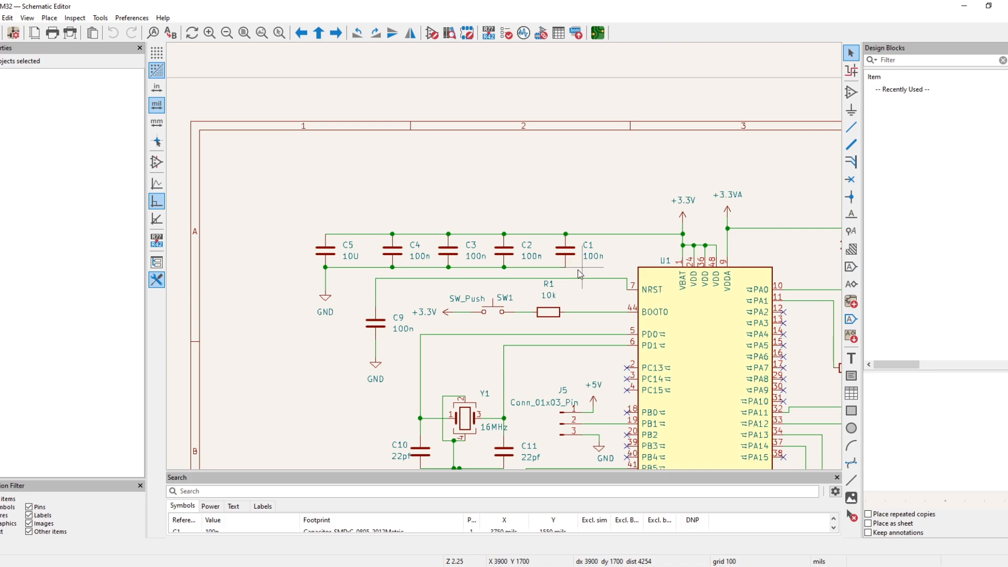
{"action": "left_click", "coordinate": [592, 316]}
{"action": "scroll", "coordinate": [506, 253], "scroll_direction": "down", "scroll_amount": 3}
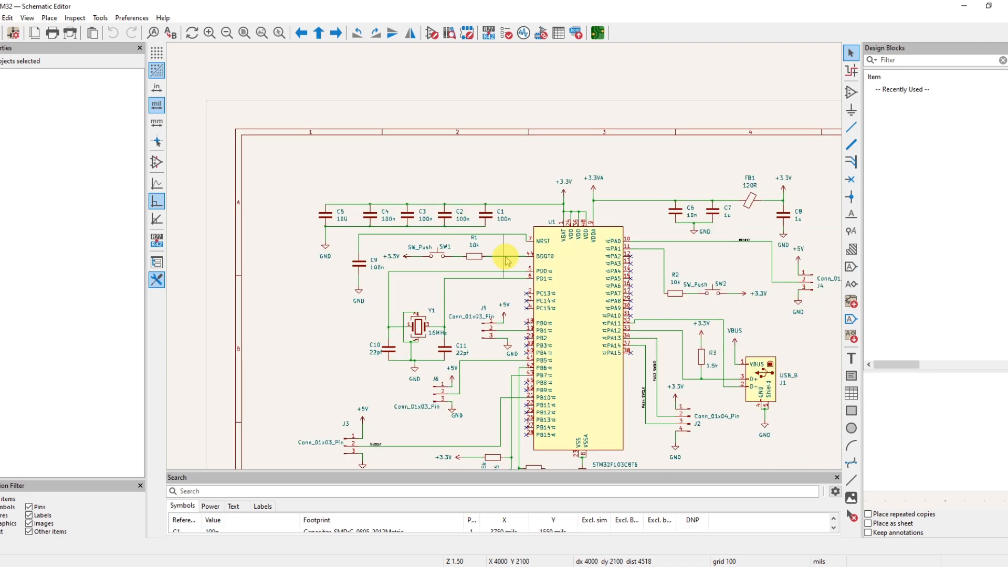
{"action": "scroll", "coordinate": [500, 252], "scroll_direction": "up", "scroll_amount": 3}
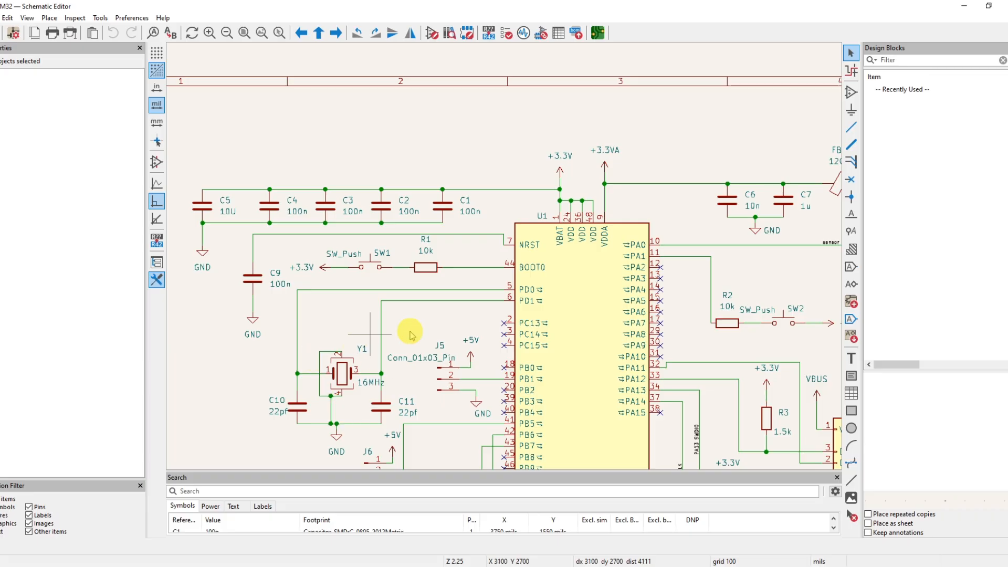
Inspect the 16 MHz crystal Y1 with load capacitors C10 and C11, and the neighbouring pin connectors
{"action": "scroll", "coordinate": [392, 373], "scroll_direction": "down", "scroll_amount": 5}
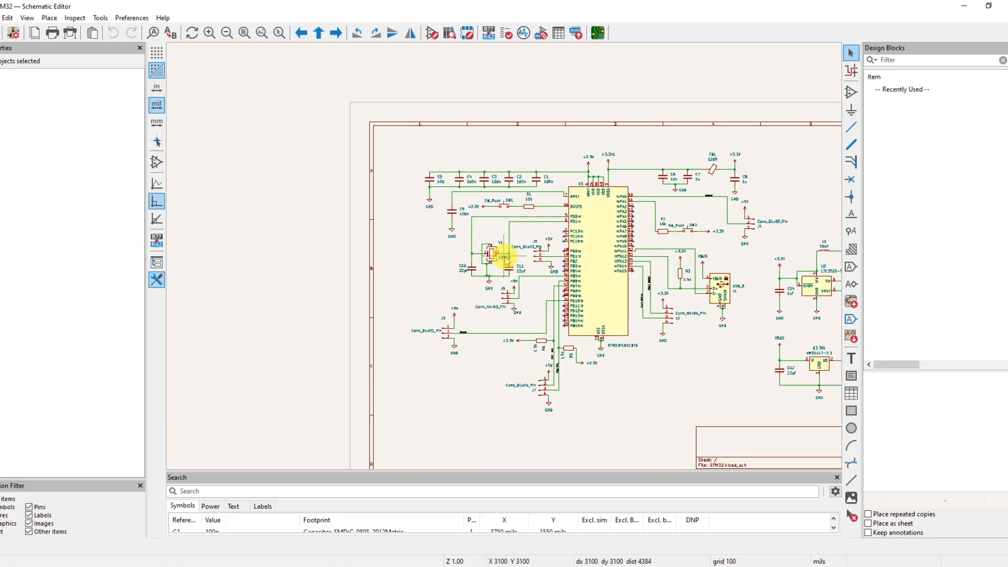
{"action": "scroll", "coordinate": [503, 255], "scroll_direction": "up", "scroll_amount": 5}
{"action": "scroll", "coordinate": [503, 255], "scroll_direction": "up", "scroll_amount": 2}
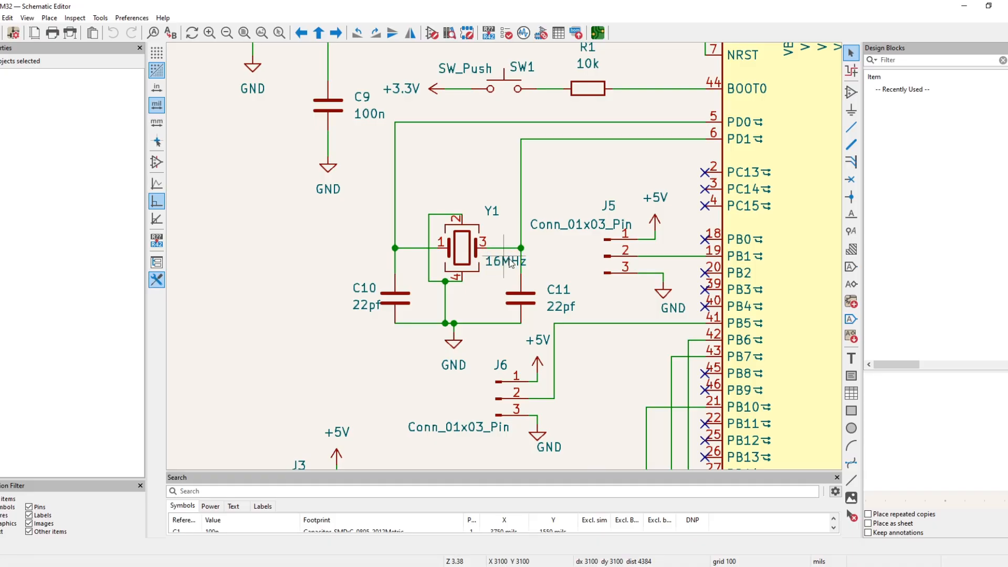
{"action": "scroll", "coordinate": [508, 264], "scroll_direction": "down", "scroll_amount": 3}
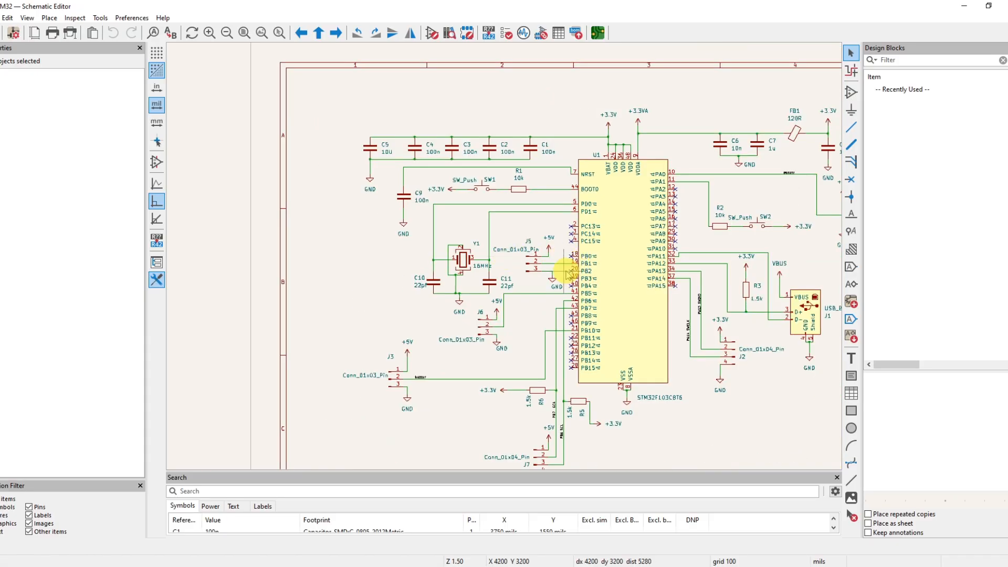
{"action": "scroll", "coordinate": [549, 259], "scroll_direction": "up", "scroll_amount": 1}
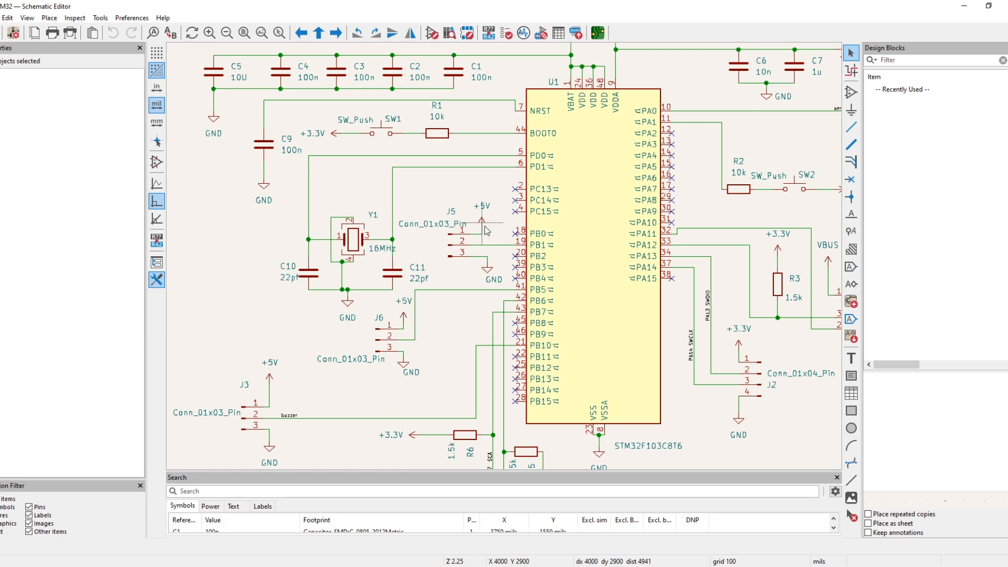
{"action": "scroll", "coordinate": [493, 258], "scroll_direction": "down", "scroll_amount": 1}
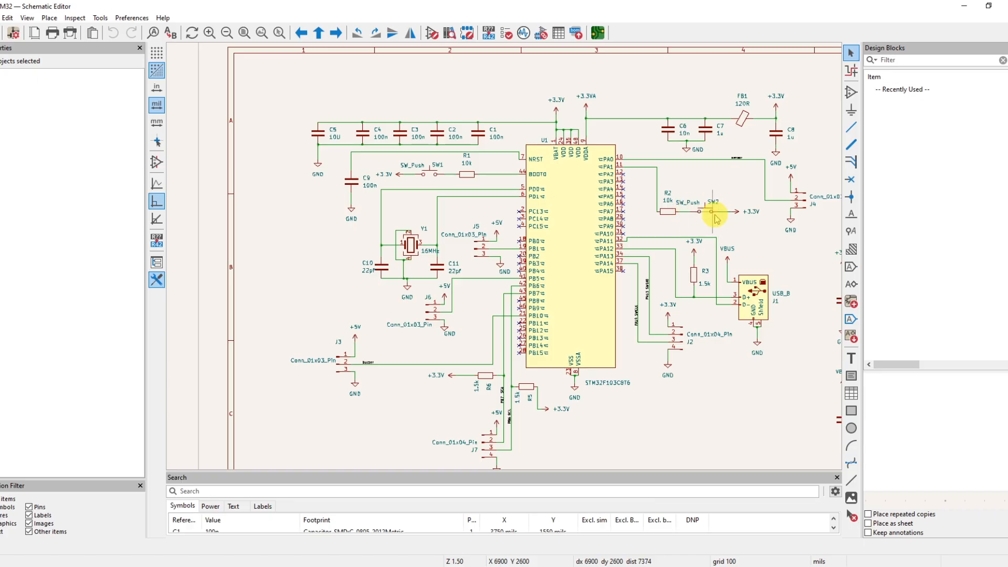
Inspect the push-button SW2 circuit and the VDDA supply filter with ferrite bead FB1 and capacitors C6 to C8
{"action": "scroll", "coordinate": [714, 218], "scroll_direction": "up", "scroll_amount": 2}
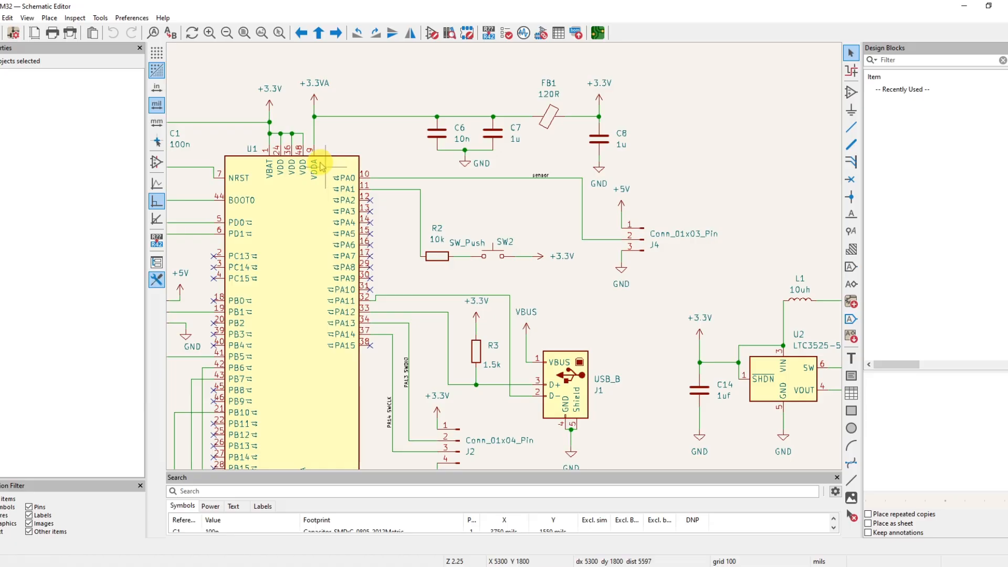
{"action": "scroll", "coordinate": [321, 167], "scroll_direction": "up", "scroll_amount": 3}
{"action": "scroll", "coordinate": [505, 262], "scroll_direction": "down", "scroll_amount": 3}
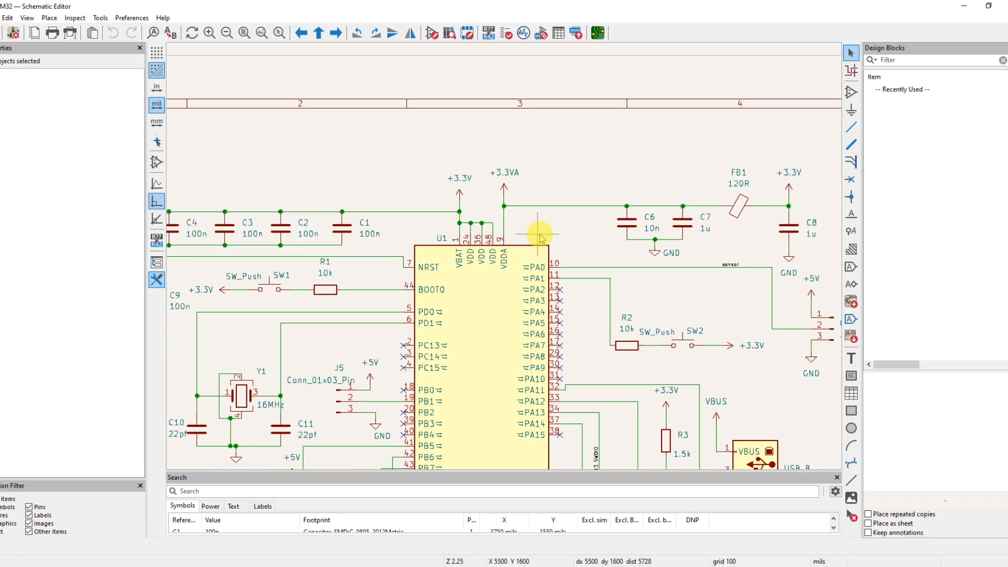
{"action": "scroll", "coordinate": [603, 229], "scroll_direction": "down", "scroll_amount": 1}
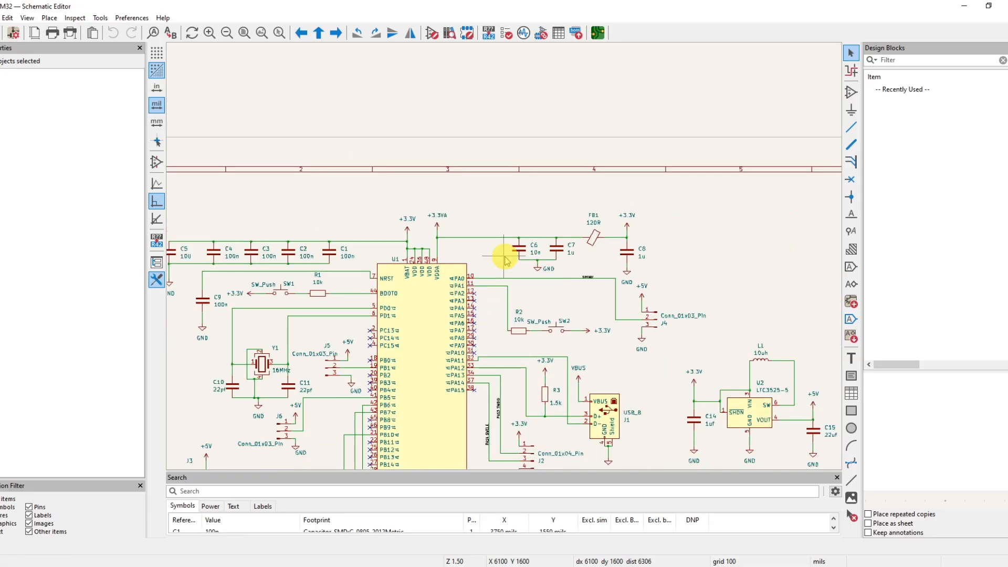
Examine ferrite bead FB1 and capacitors C6, C7 and C8 between the +3.3V and +3.3VA supplies
{"action": "scroll", "coordinate": [593, 238], "scroll_direction": "up", "scroll_amount": 1}
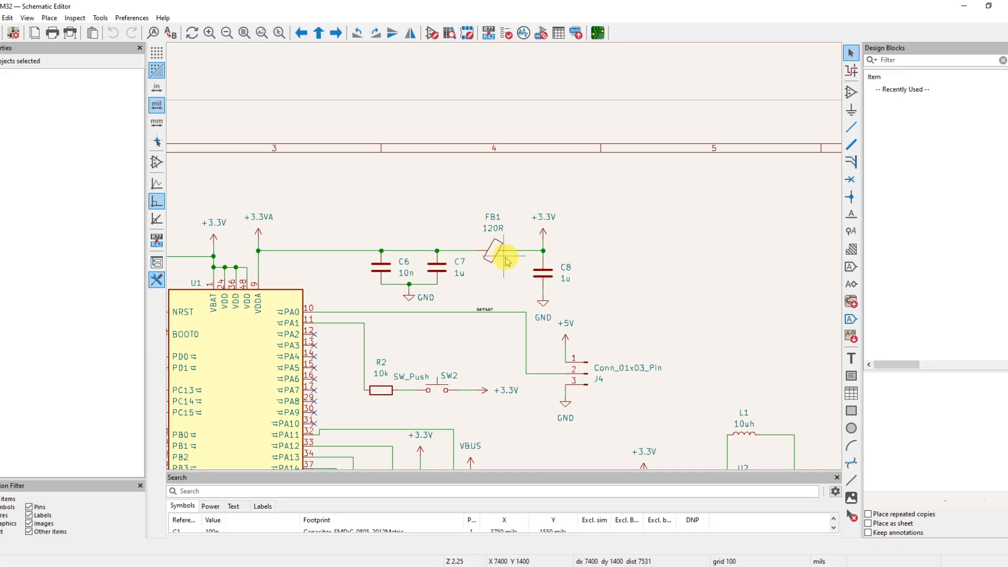
{"action": "scroll", "coordinate": [505, 259], "scroll_direction": "up", "scroll_amount": 2}
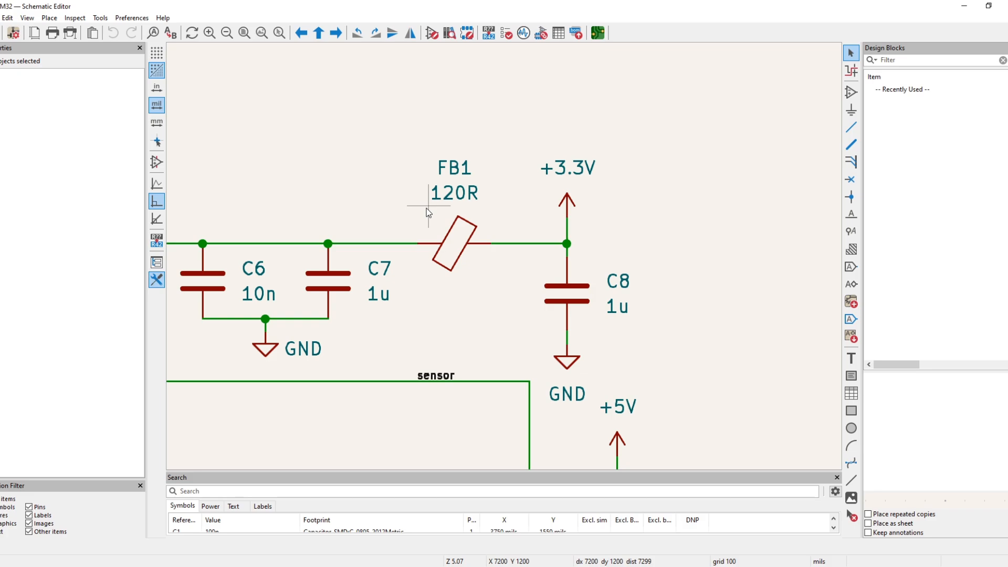
{"action": "scroll", "coordinate": [427, 207], "scroll_direction": "down", "scroll_amount": 3}
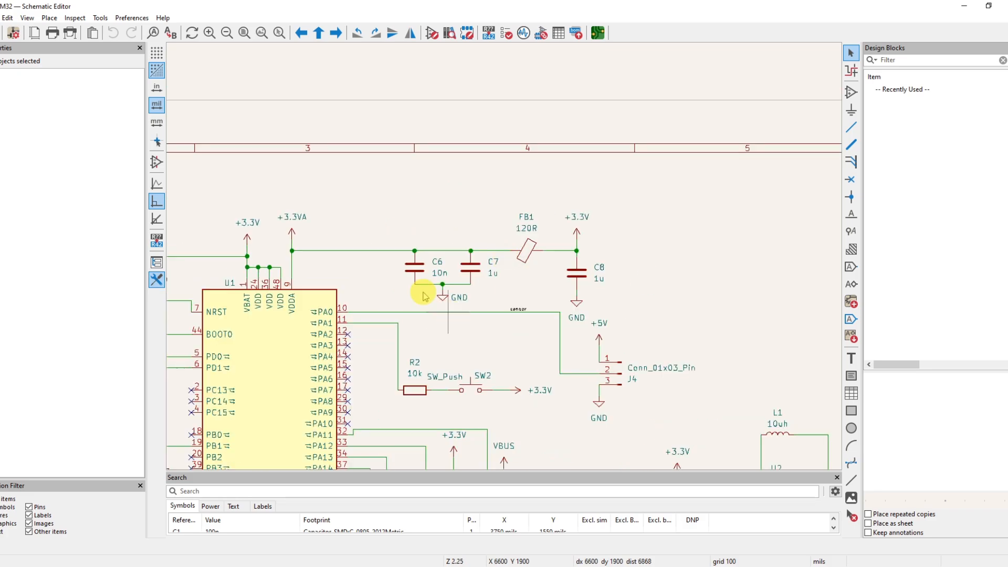
{"action": "scroll", "coordinate": [511, 401], "scroll_direction": "down", "scroll_amount": 5}
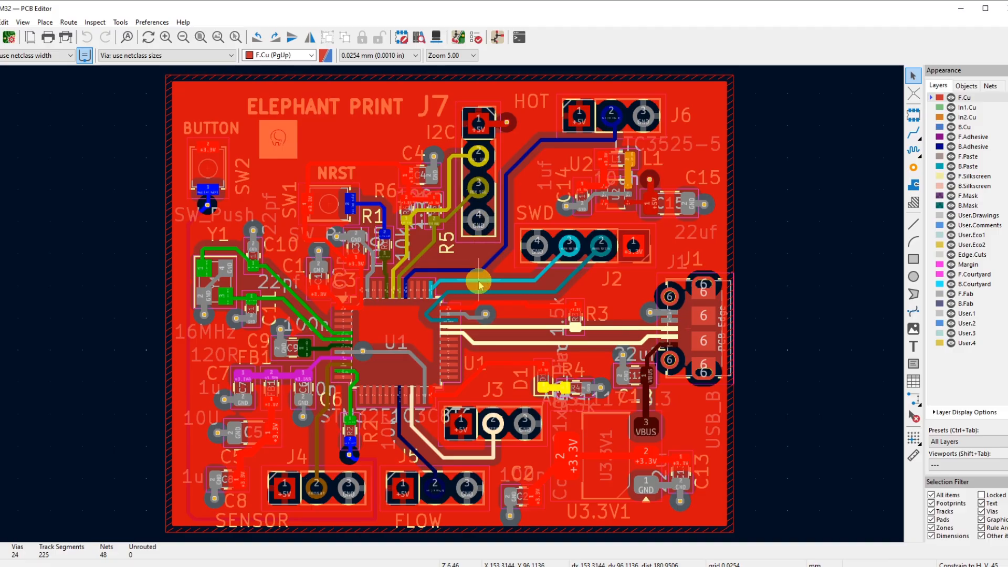
Examine the overall PCB layout, including component placement around U1, the connectors and the front copper routing
{"action": "scroll", "coordinate": [391, 350], "scroll_direction": "down", "scroll_amount": 2}
{"action": "scroll", "coordinate": [444, 355], "scroll_direction": "up", "scroll_amount": 2}
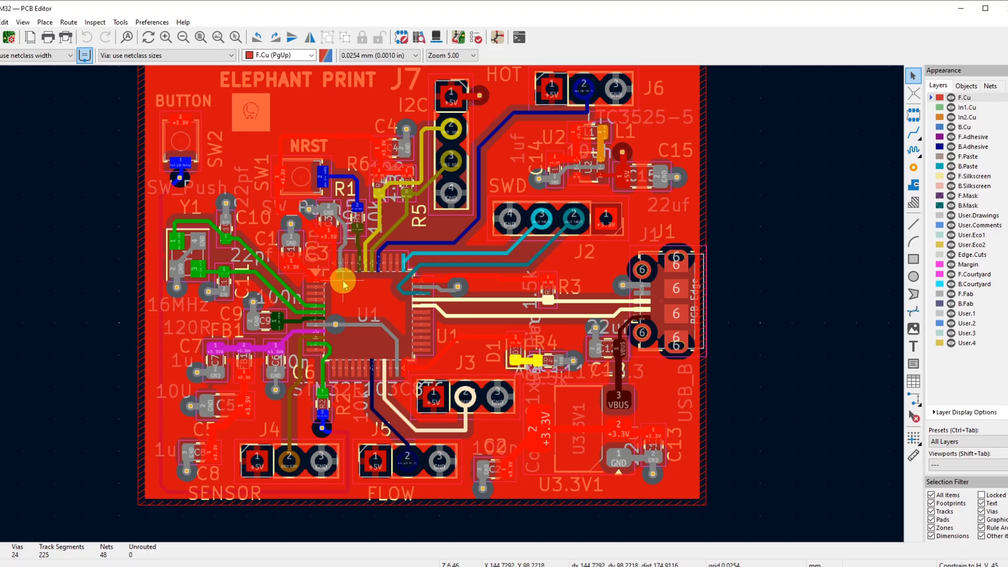
{"action": "scroll", "coordinate": [343, 284], "scroll_direction": "down", "scroll_amount": 2}
{"action": "scroll", "coordinate": [555, 307], "scroll_direction": "up", "scroll_amount": 2}
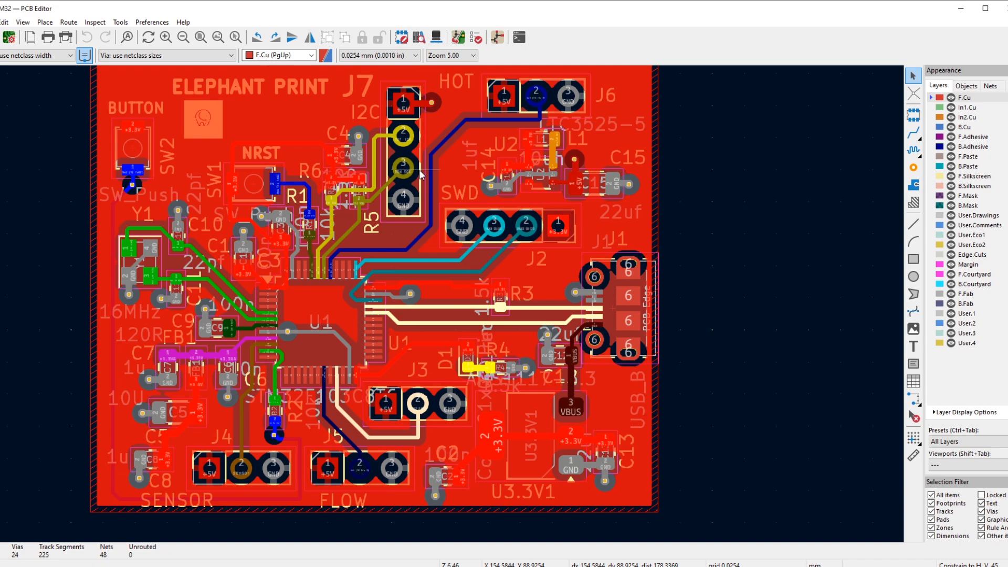
{"action": "left_click", "coordinate": [453, 243]}
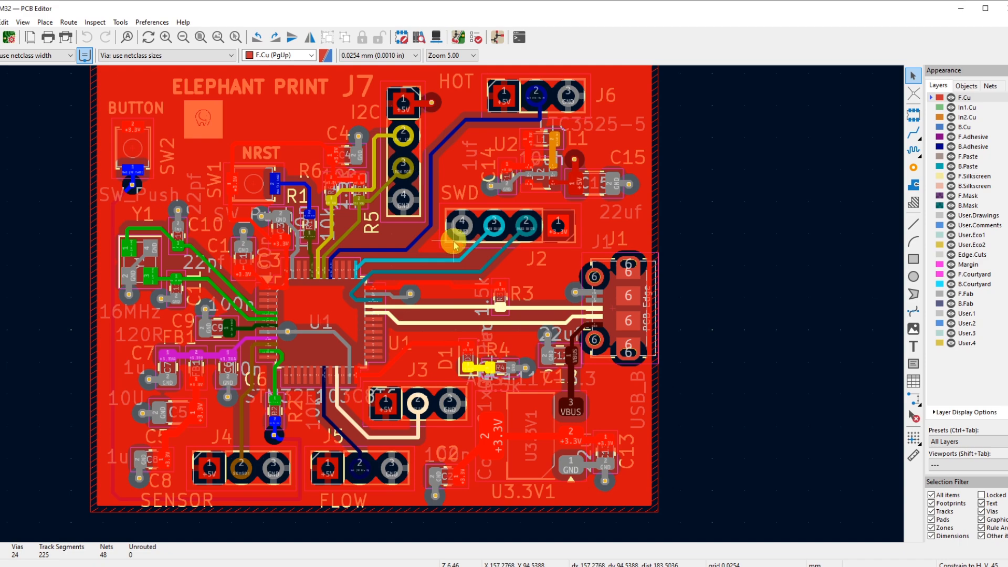
{"action": "scroll", "coordinate": [453, 242], "scroll_direction": "down", "scroll_amount": 2}
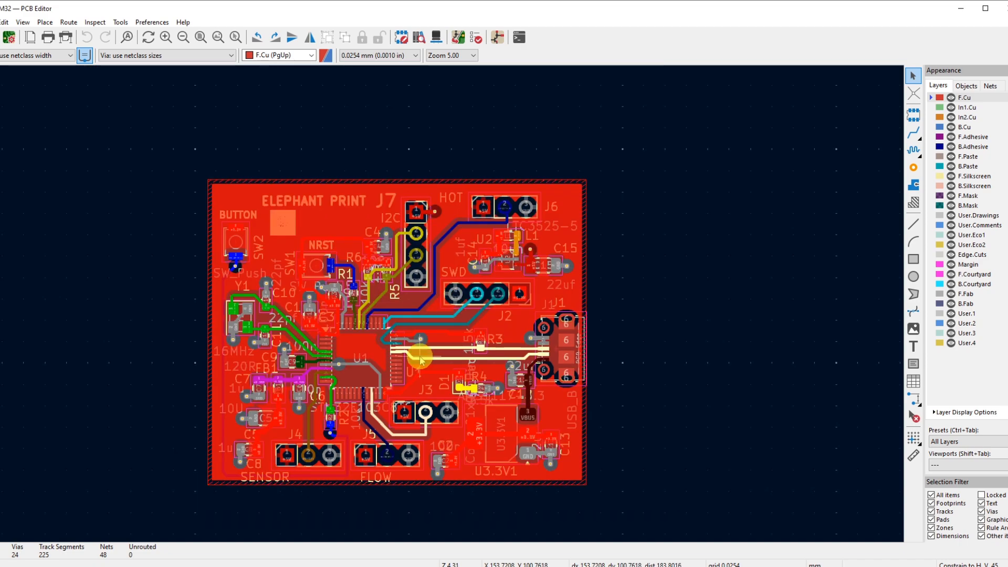
{"action": "scroll", "coordinate": [420, 355], "scroll_direction": "up", "scroll_amount": 2}
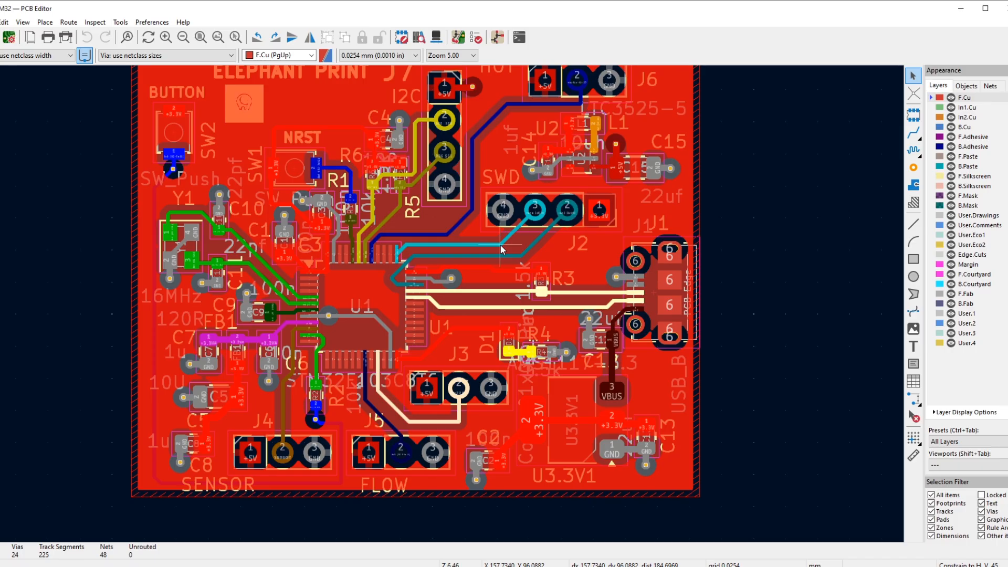
{"action": "scroll", "coordinate": [501, 250], "scroll_direction": "down", "scroll_amount": 2}
{"action": "scroll", "coordinate": [420, 301], "scroll_direction": "up", "scroll_amount": 2}
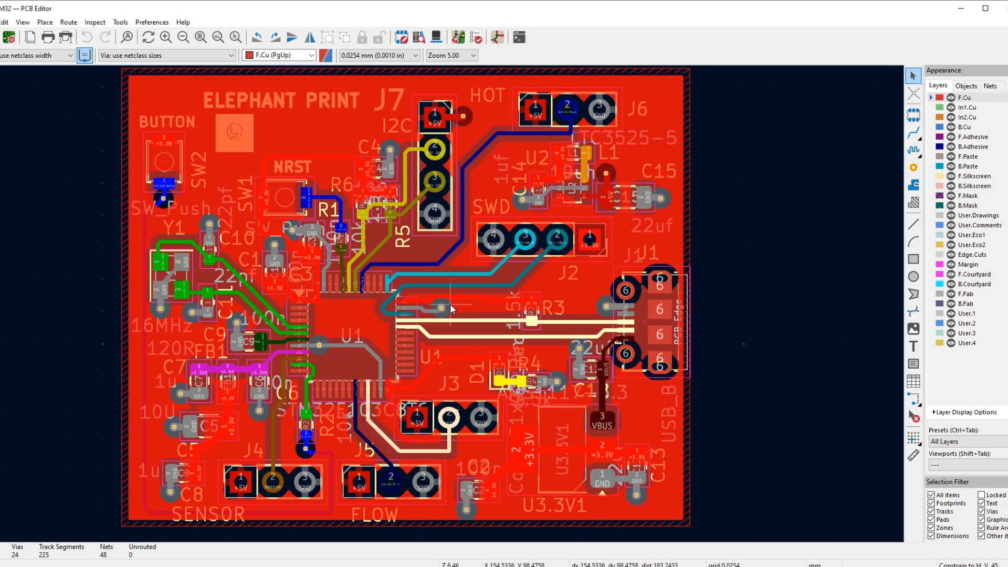
Inspect the PA14 SWCLK and PA13 SWDIO traces running from U1 to the SWD connector J2
{"action": "left_click", "coordinate": [442, 302]}
{"action": "scroll", "coordinate": [447, 294], "scroll_direction": "up", "scroll_amount": 2}
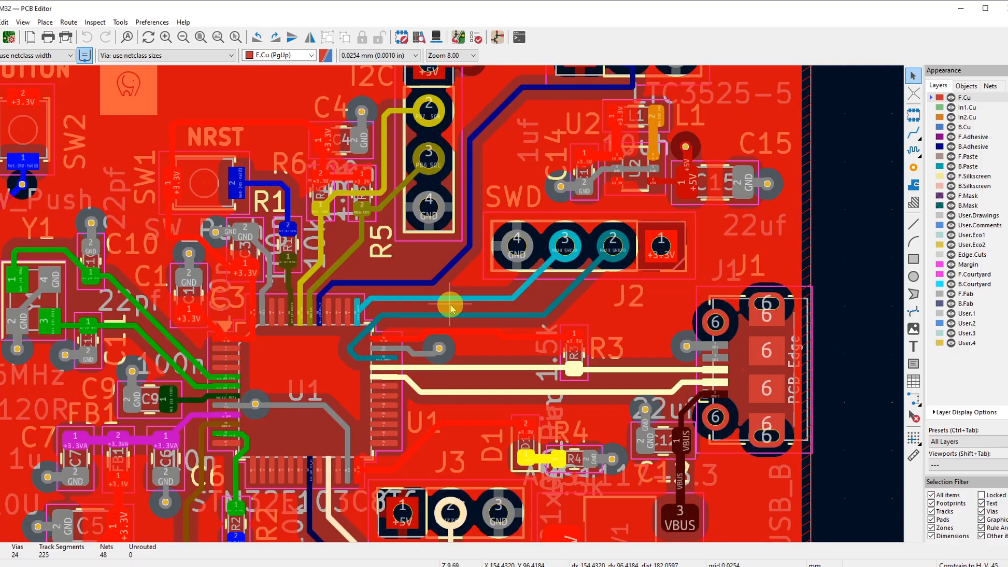
{"action": "scroll", "coordinate": [452, 310], "scroll_direction": "up", "scroll_amount": 2}
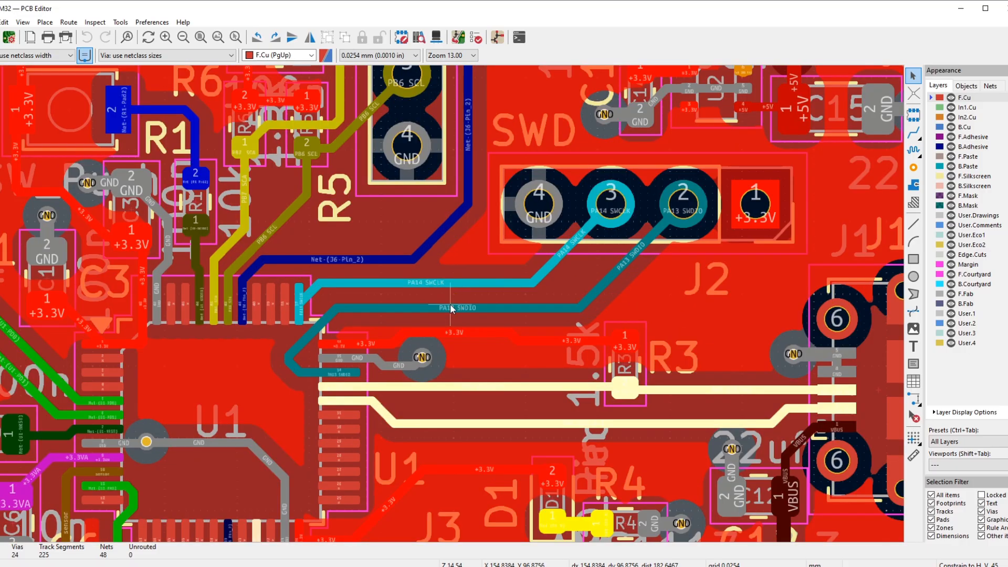
{"action": "scroll", "coordinate": [452, 310], "scroll_direction": "up", "scroll_amount": 2}
{"action": "left_click", "coordinate": [427, 303]}
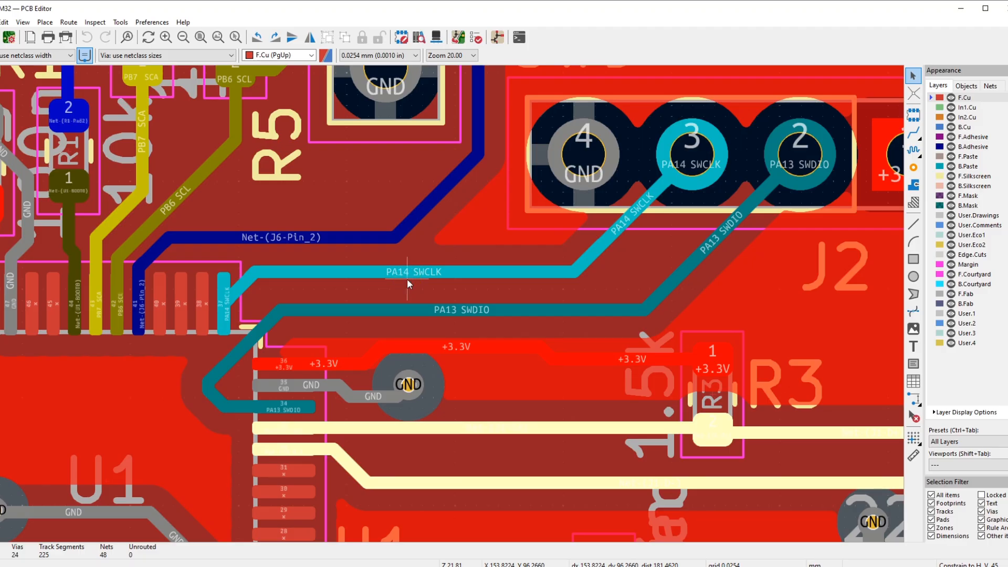
{"action": "scroll", "coordinate": [407, 284], "scroll_direction": "down", "scroll_amount": 4}
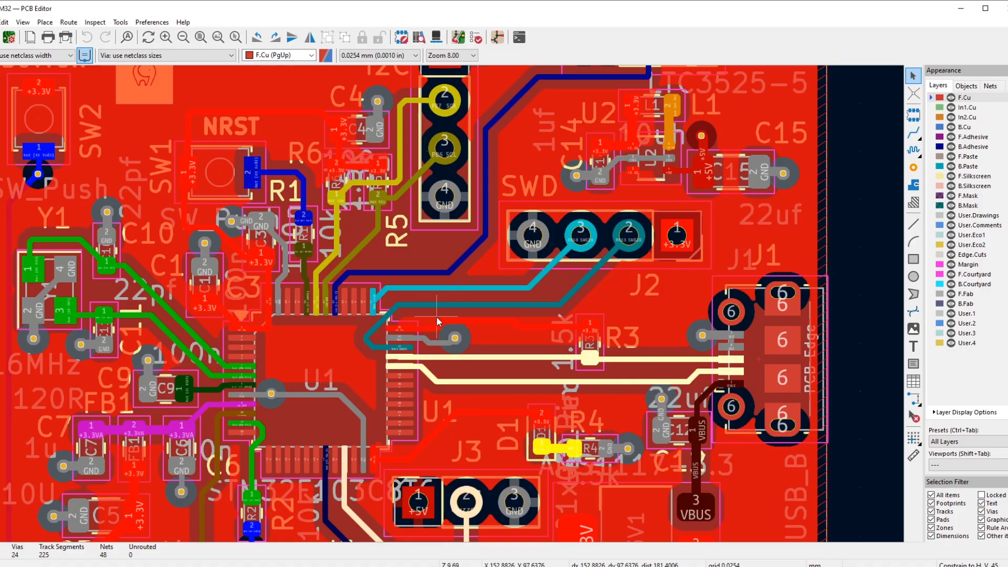
{"action": "scroll", "coordinate": [436, 316], "scroll_direction": "down", "scroll_amount": 1}
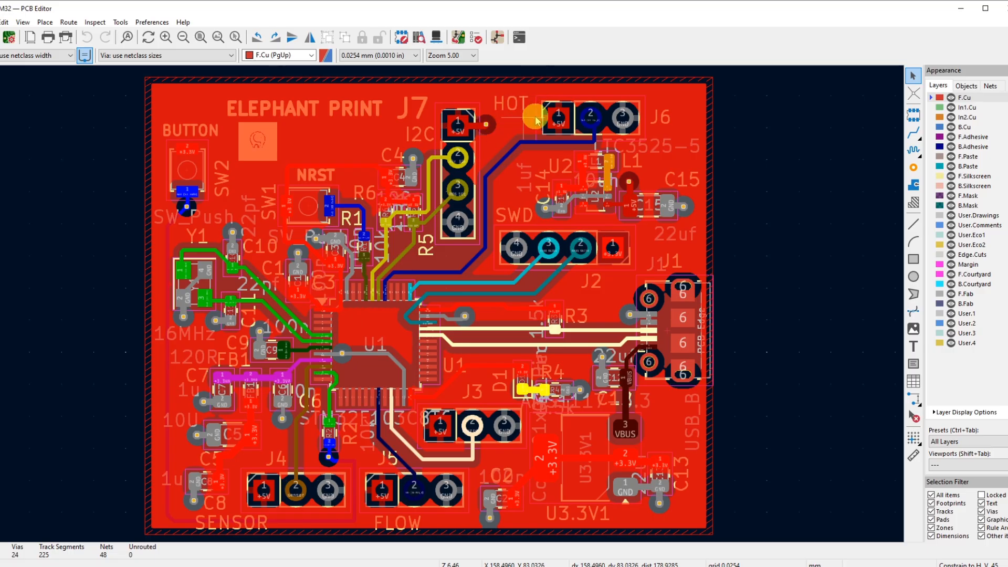
Inspect the HOT connector J6 and I2C connector J7 with their traces toward U1
{"action": "scroll", "coordinate": [591, 114], "scroll_direction": "up", "scroll_amount": 1}
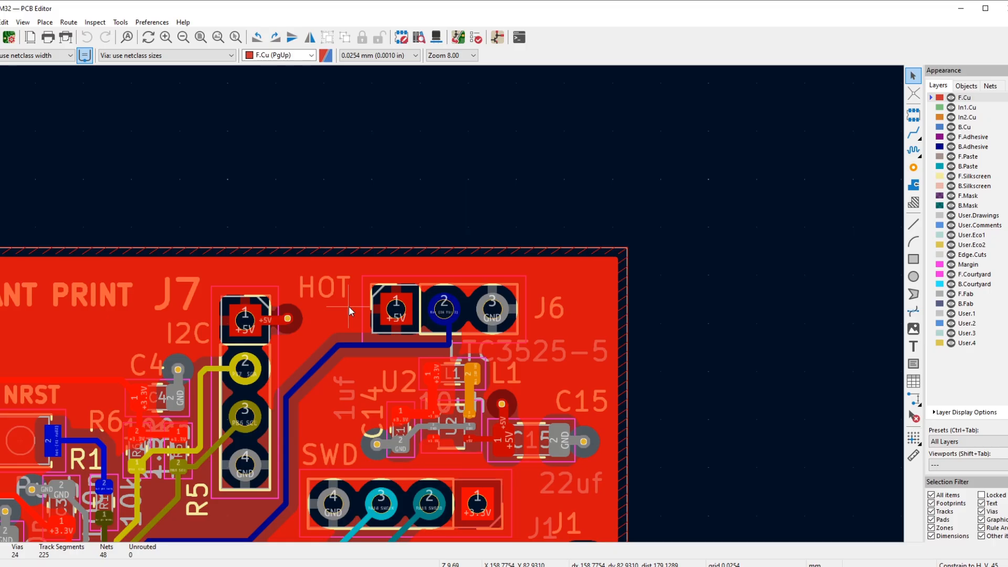
{"action": "scroll", "coordinate": [189, 381], "scroll_direction": "down", "scroll_amount": 2}
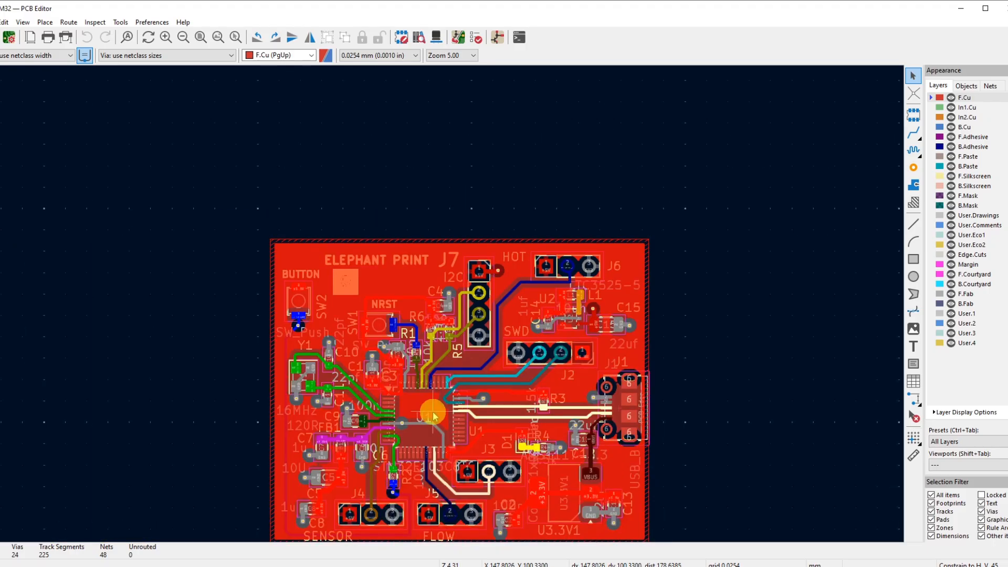
{"action": "scroll", "coordinate": [433, 411], "scroll_direction": "up", "scroll_amount": 1}
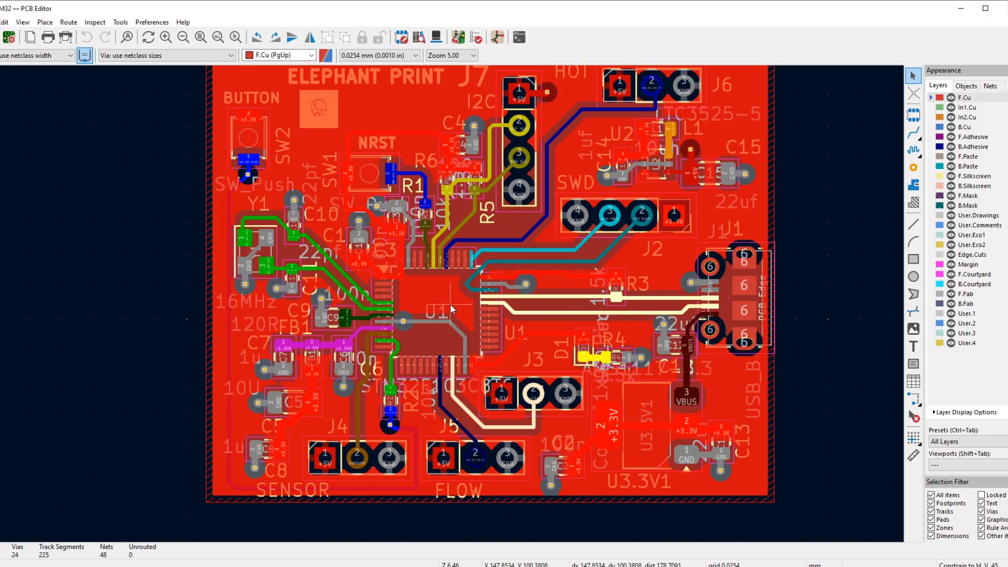
Inspect the SENSOR connector J4, FLOW connector J5, connector J3 and resistor R2 with their traces
{"action": "left_click", "coordinate": [474, 449]}
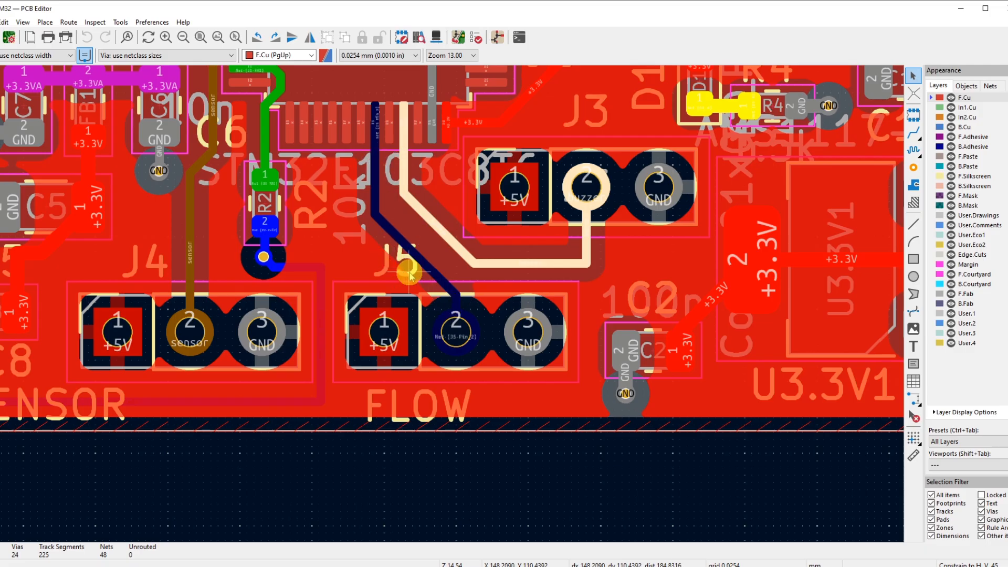
{"action": "scroll", "coordinate": [404, 266], "scroll_direction": "down", "scroll_amount": 3}
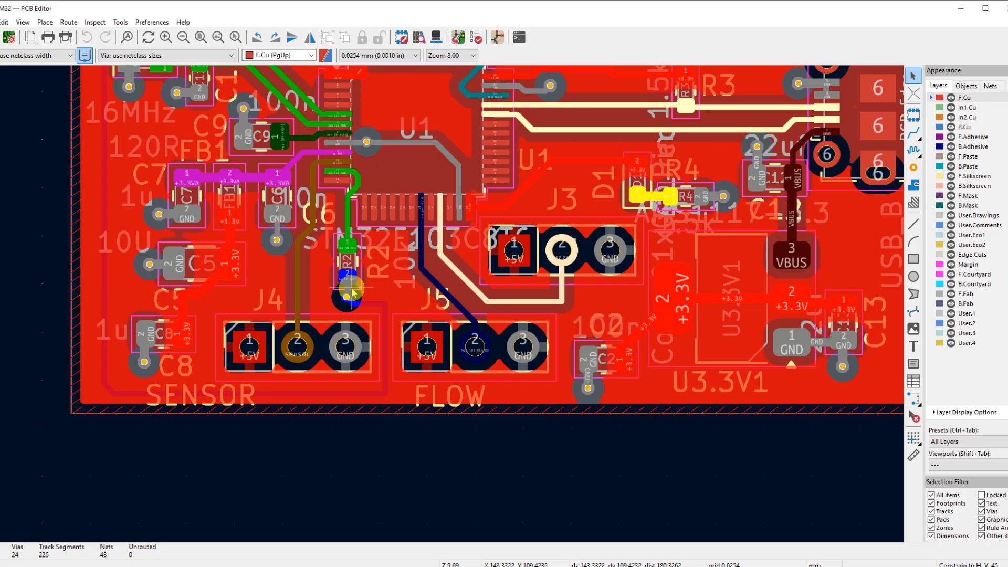
{"action": "scroll", "coordinate": [313, 328], "scroll_direction": "down", "scroll_amount": 2}
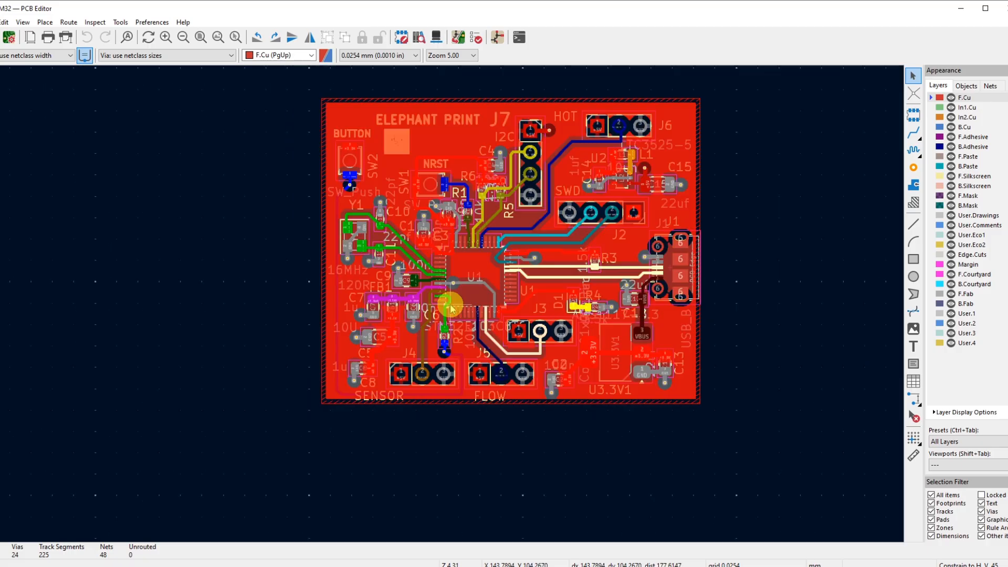
{"action": "scroll", "coordinate": [446, 362], "scroll_direction": "up", "scroll_amount": 2}
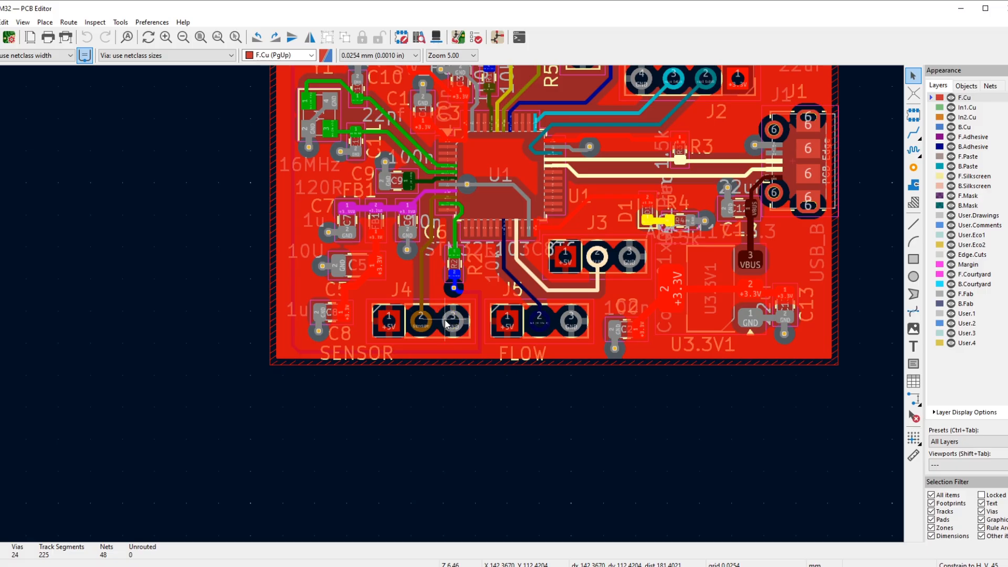
{"action": "scroll", "coordinate": [443, 297], "scroll_direction": "down", "scroll_amount": 2}
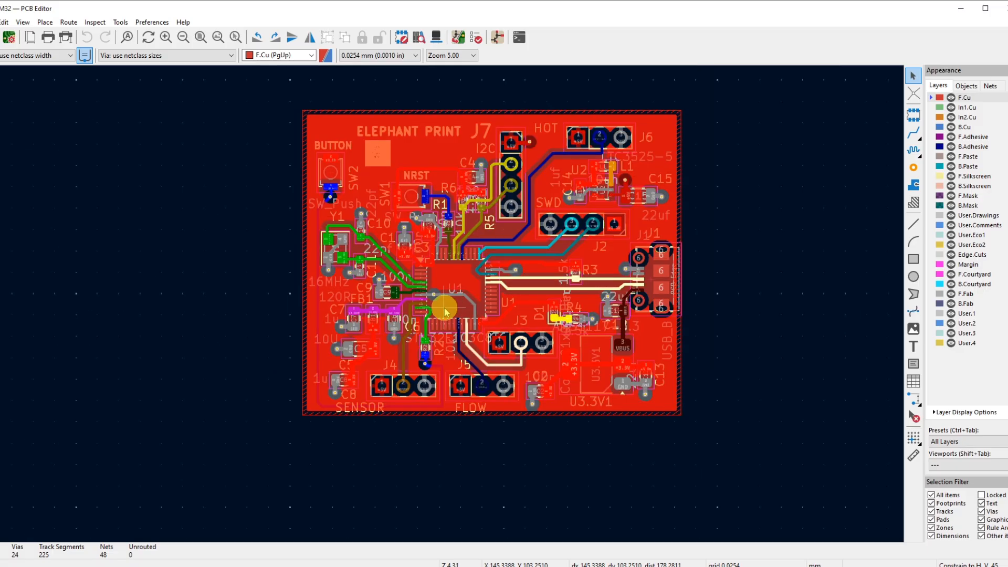
Examine the push-button SW2 area near crystal Y1 and review the whole board layout
{"action": "scroll", "coordinate": [448, 358], "scroll_direction": "up", "scroll_amount": 2}
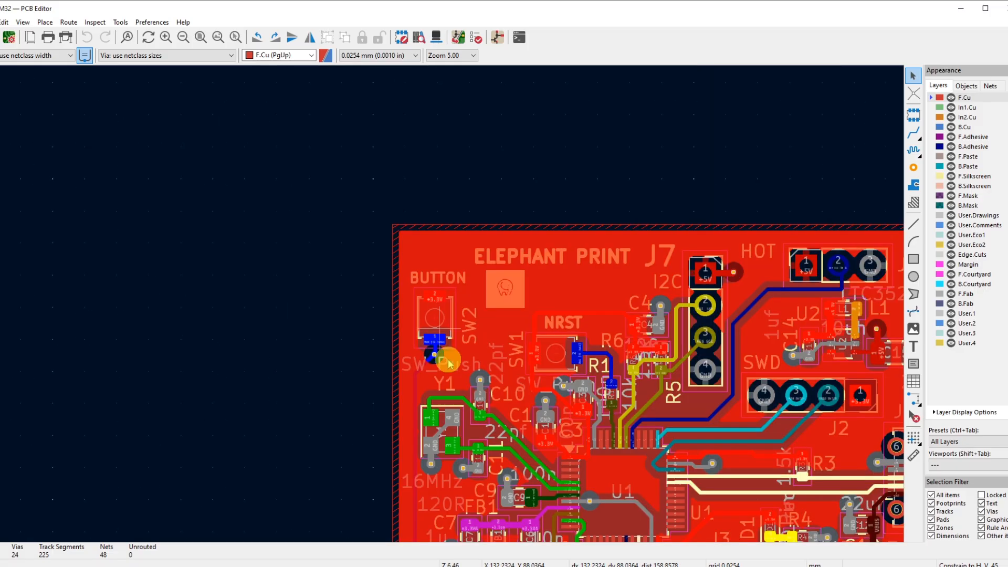
{"action": "left_click", "coordinate": [493, 369]}
{"action": "scroll", "coordinate": [493, 364], "scroll_direction": "down", "scroll_amount": 2}
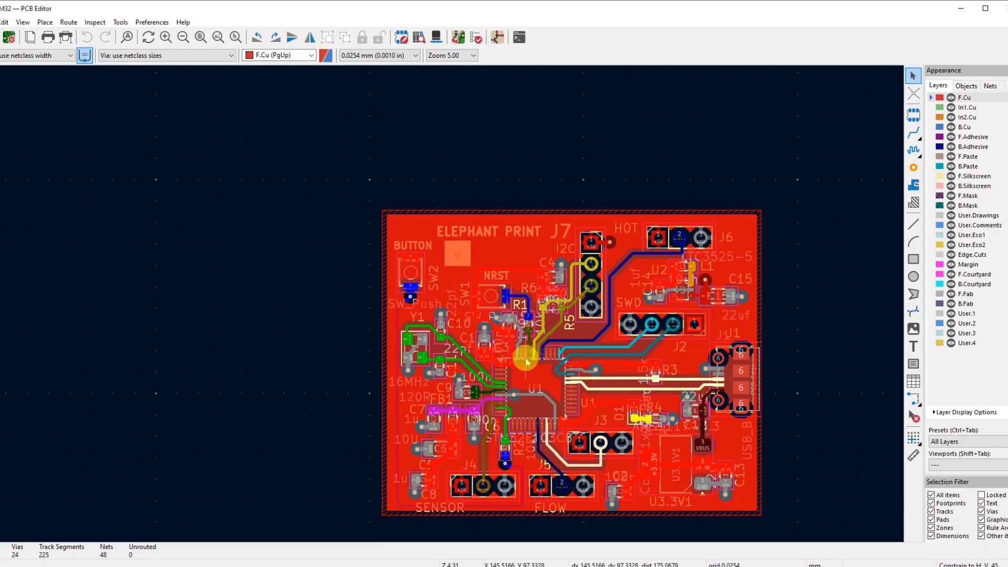
{"action": "left_click", "coordinate": [542, 369]}
{"action": "scroll", "coordinate": [542, 369], "scroll_direction": "down", "scroll_amount": 2}
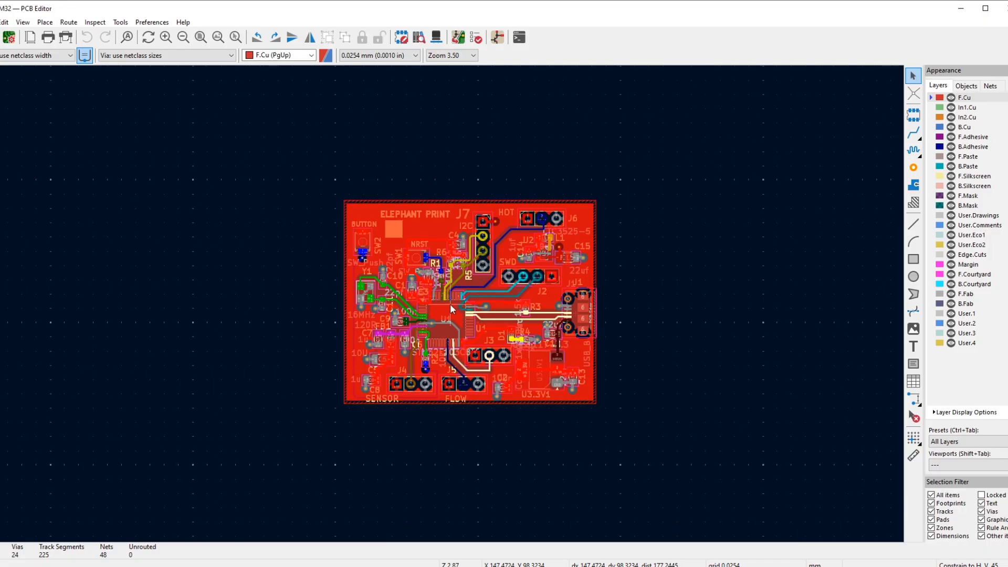
{"action": "scroll", "coordinate": [450, 303], "scroll_direction": "up", "scroll_amount": 2}
{"action": "left_click", "coordinate": [449, 303]}
{"action": "left_click", "coordinate": [329, 213]}
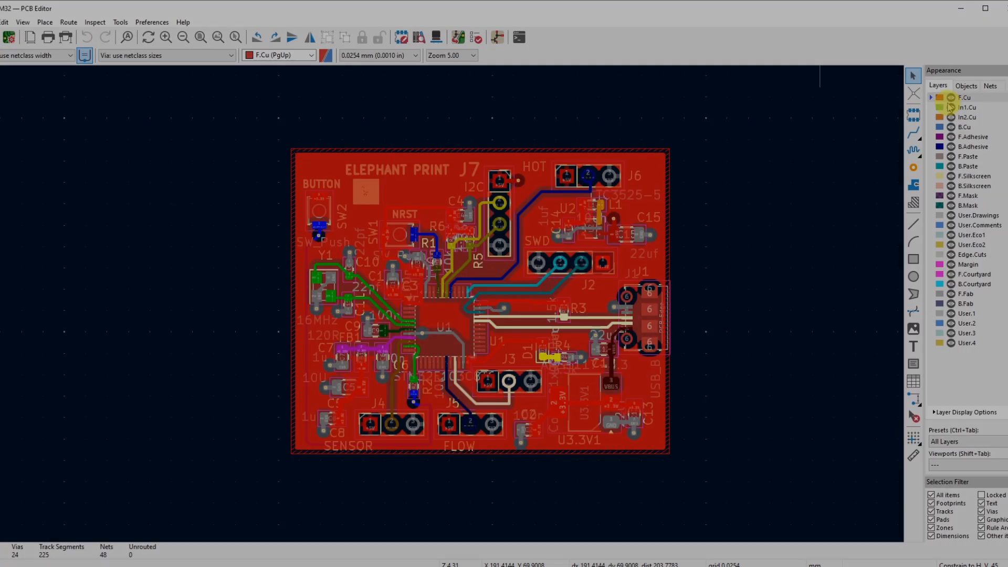
Hide the In1.Cu, In2.Cu and B.Cu layers to view the front copper layer without the other copper layers
{"action": "left_click", "coordinate": [948, 108]}
{"action": "left_click", "coordinate": [951, 107]}
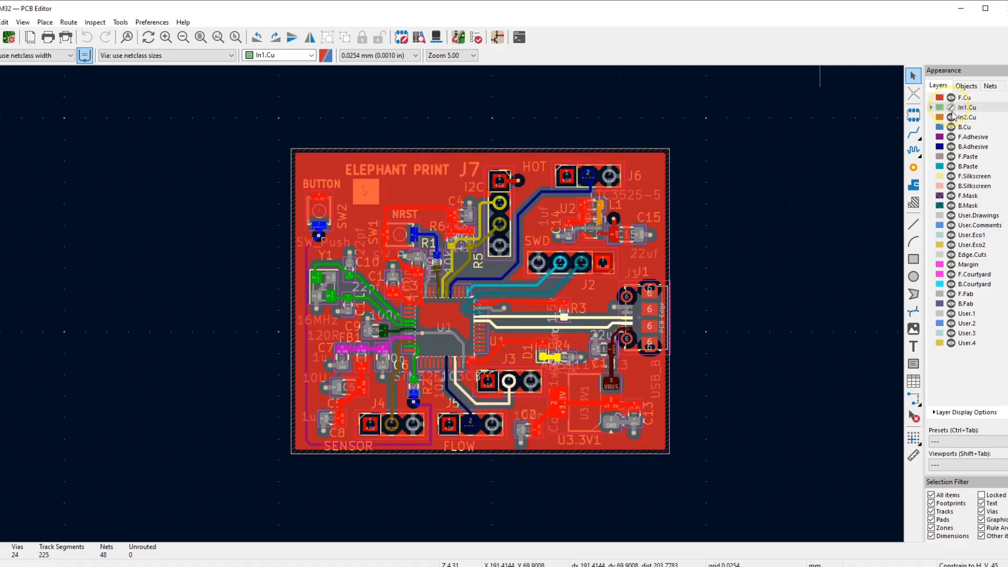
{"action": "left_click", "coordinate": [951, 117]}
{"action": "left_click", "coordinate": [950, 127]}
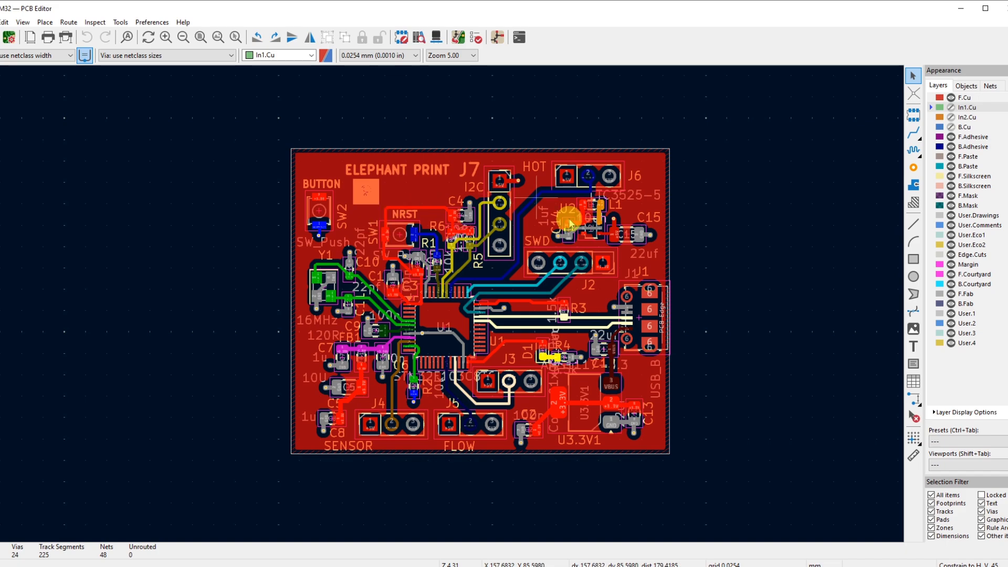
Hide F.Cu and show In1.Cu as the only visible copper layer
{"action": "left_click", "coordinate": [950, 98]}
{"action": "left_click", "coordinate": [951, 107]}
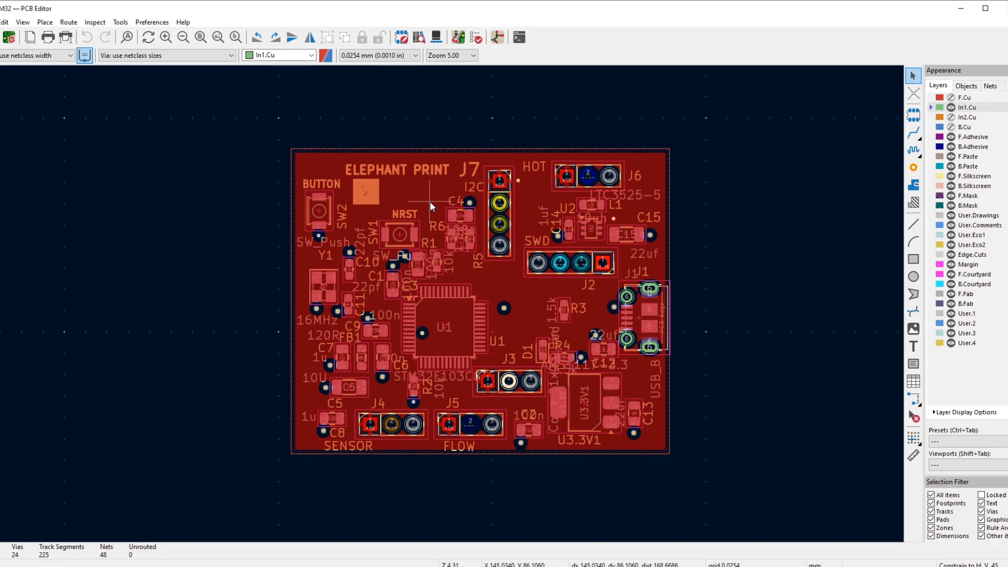
Replace In1.Cu with In2.Cu as the only visible copper layer and examine its trace between R2 and push-button SW2
{"action": "left_click", "coordinate": [950, 108]}
{"action": "left_click", "coordinate": [951, 118]}
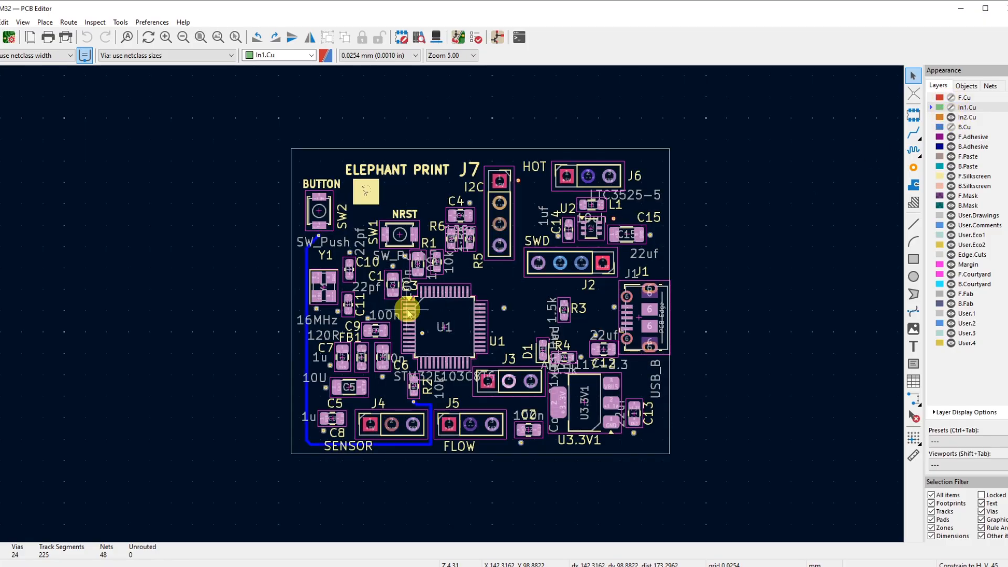
{"action": "scroll", "coordinate": [422, 428], "scroll_direction": "up", "scroll_amount": 2}
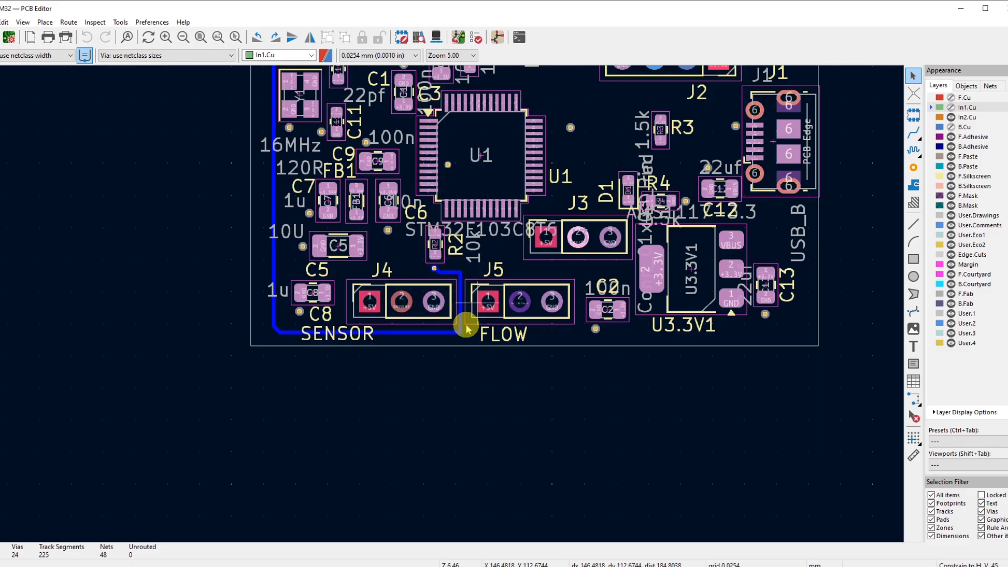
{"action": "scroll", "coordinate": [362, 198], "scroll_direction": "down", "scroll_amount": 2}
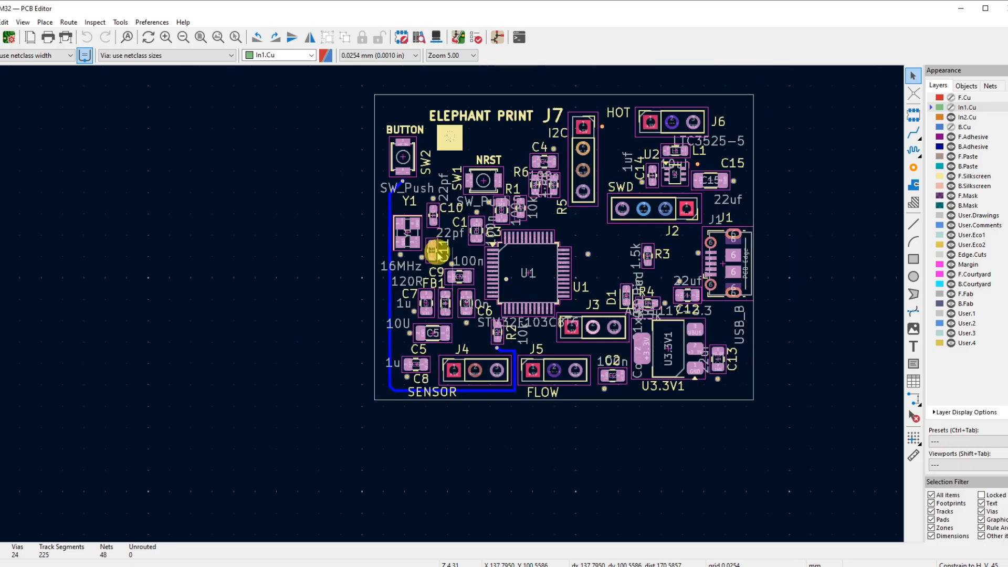
{"action": "left_click", "coordinate": [431, 186]}
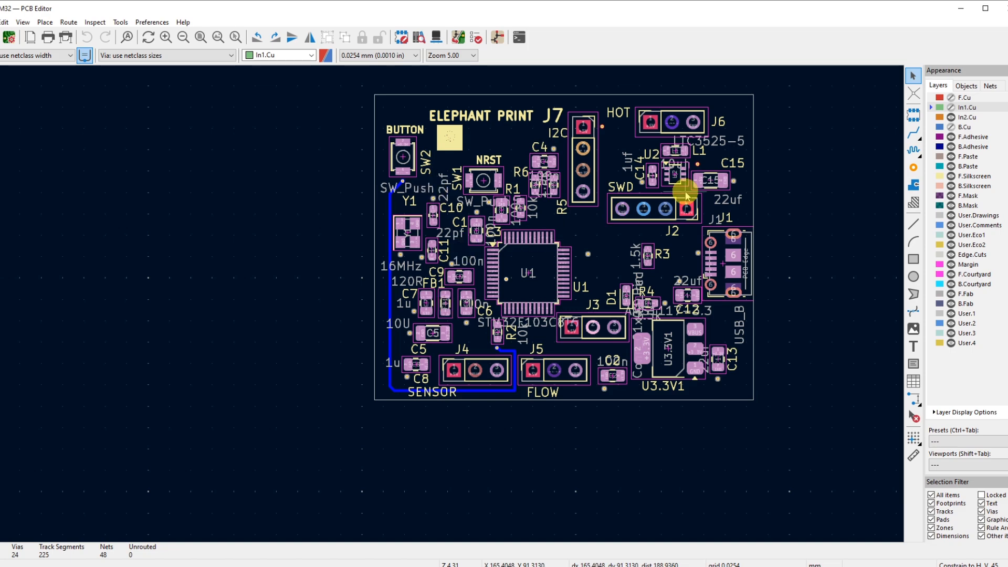
Hide In2.Cu and show B.Cu to view the back copper layer alone
{"action": "left_click", "coordinate": [951, 117]}
{"action": "left_click", "coordinate": [950, 127]}
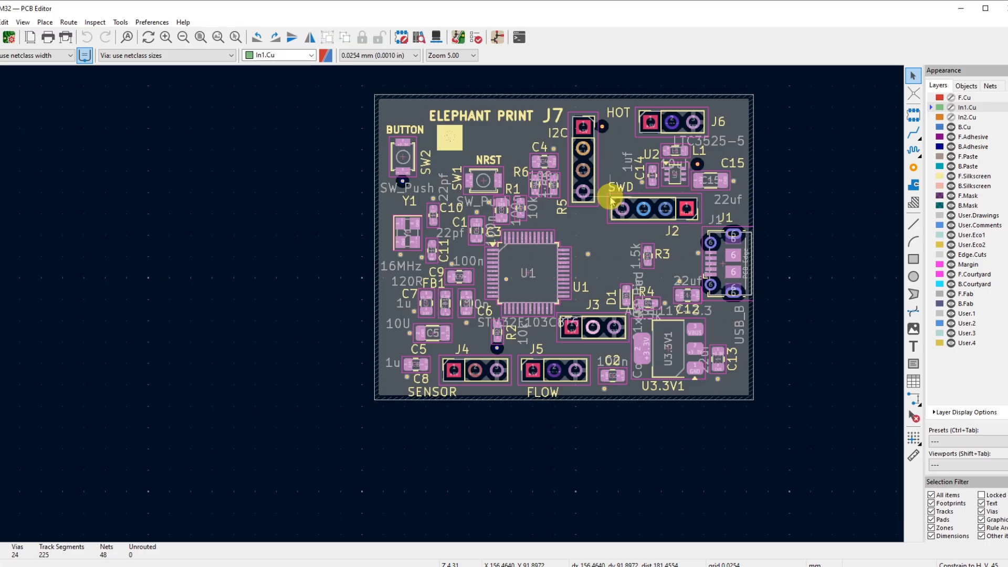
Show the F.Cu, In1.Cu and In2.Cu layers again so that all four copper layers are displayed
{"action": "scroll", "coordinate": [622, 209], "scroll_direction": "down", "scroll_amount": 2}
{"action": "scroll", "coordinate": [452, 309], "scroll_direction": "up", "scroll_amount": 2}
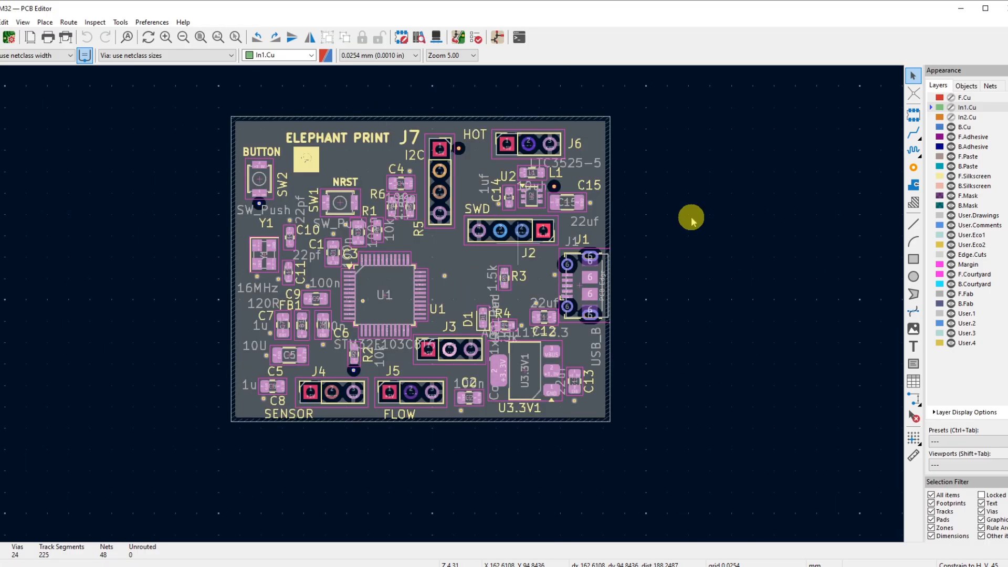
{"action": "left_click", "coordinate": [951, 97]}
{"action": "left_click", "coordinate": [951, 107]}
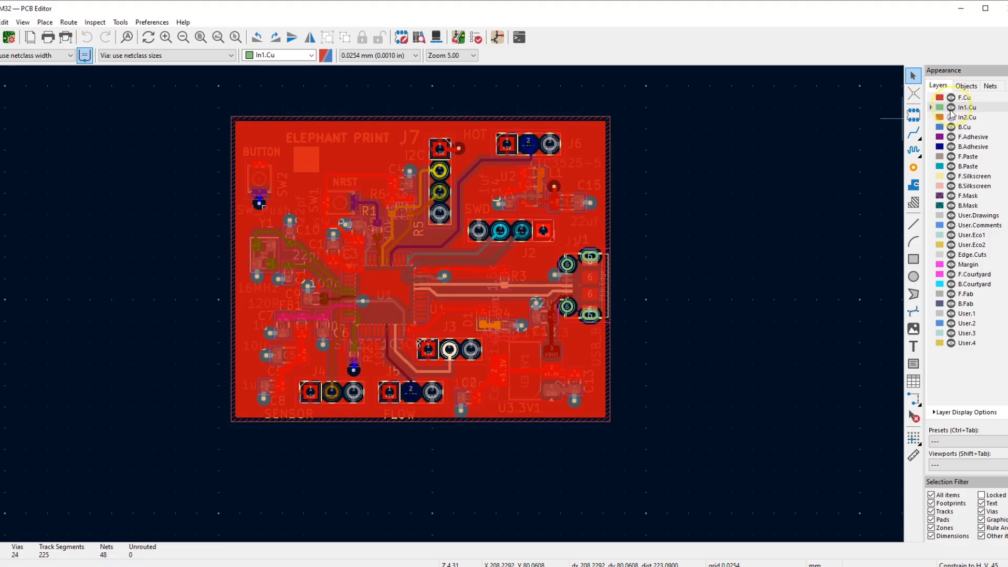
{"action": "left_click", "coordinate": [950, 117]}
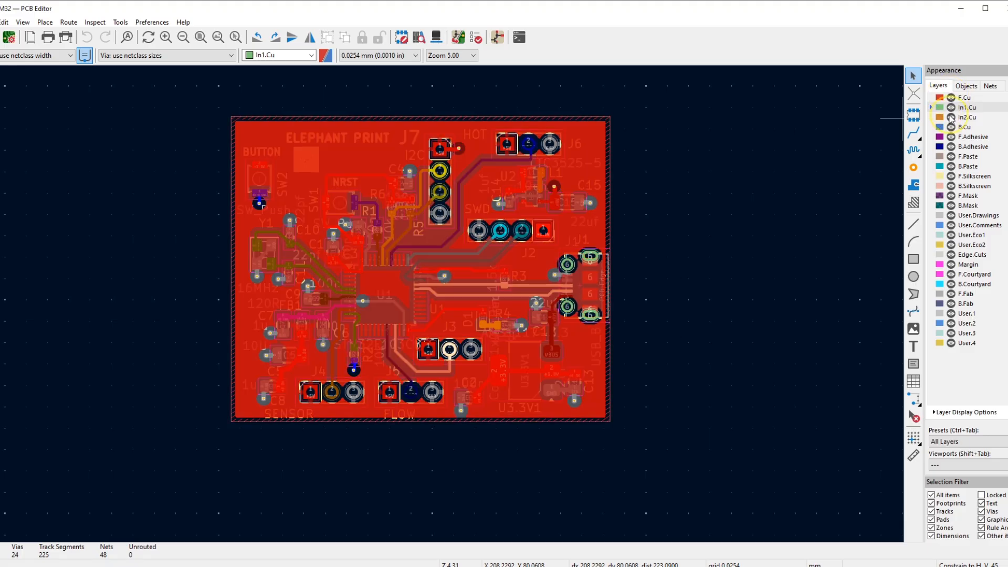
Check the predefined track widths available for routing and examine the traces around microcontroller U1
{"action": "left_click", "coordinate": [47, 55]}
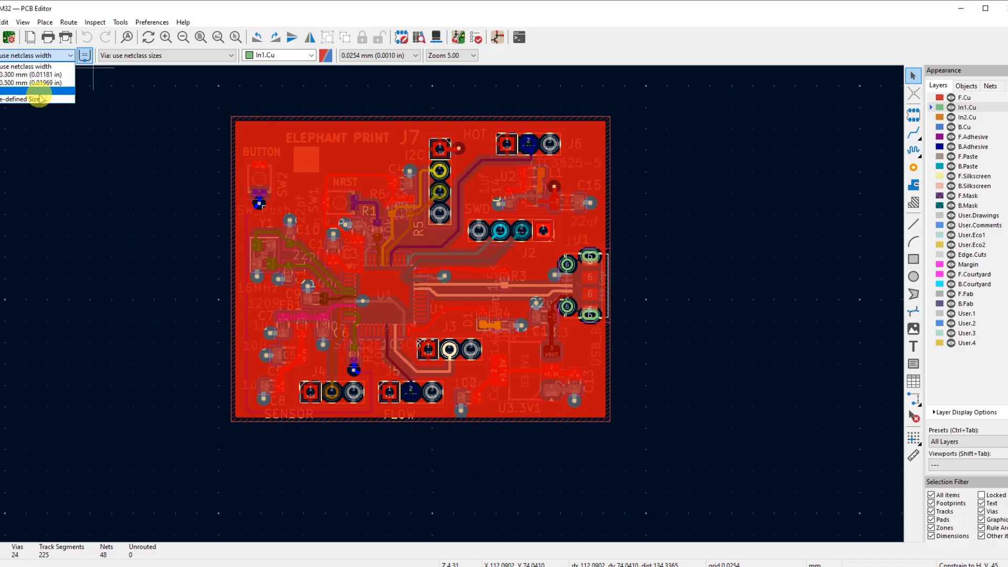
{"action": "left_click", "coordinate": [86, 159]}
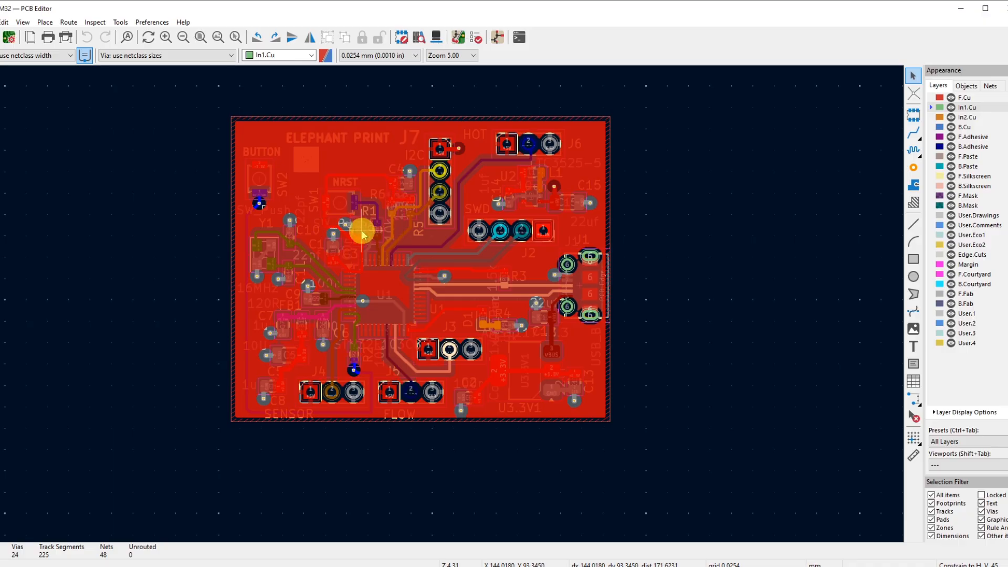
{"action": "scroll", "coordinate": [361, 231], "scroll_direction": "up", "scroll_amount": 2}
{"action": "scroll", "coordinate": [450, 298], "scroll_direction": "down", "scroll_amount": 2}
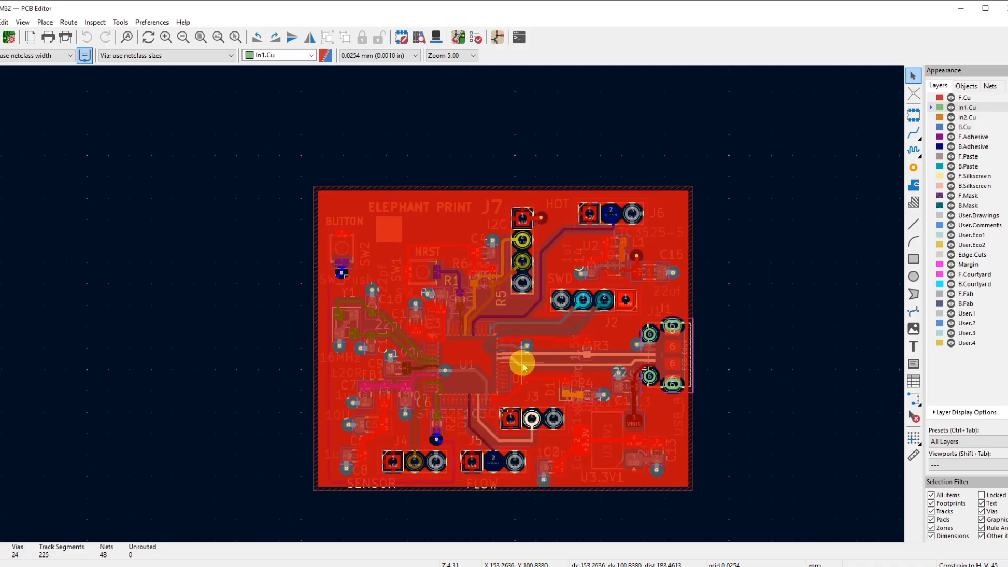
{"action": "scroll", "coordinate": [522, 365], "scroll_direction": "up", "scroll_amount": 2}
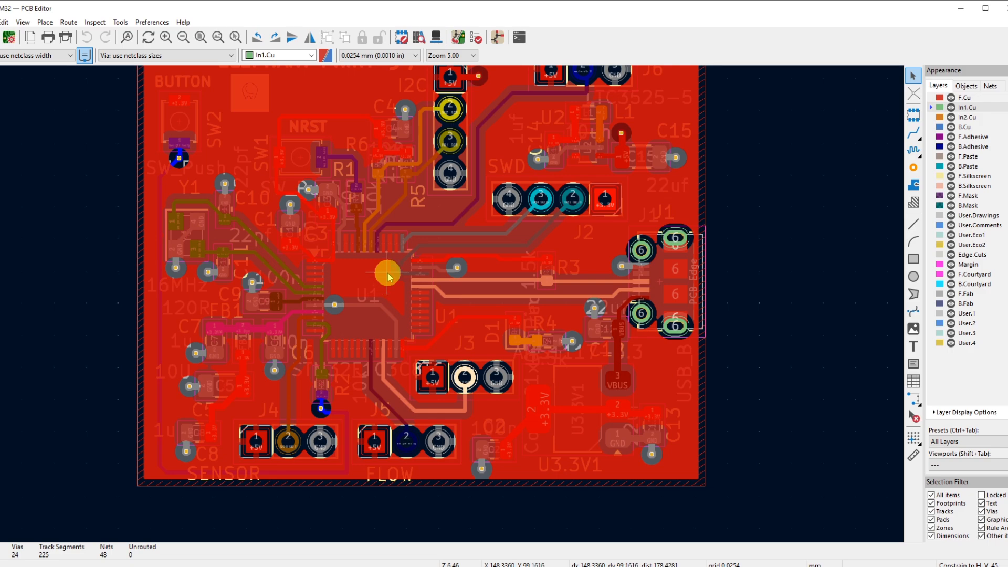
{"action": "scroll", "coordinate": [388, 276], "scroll_direction": "down", "scroll_amount": 2}
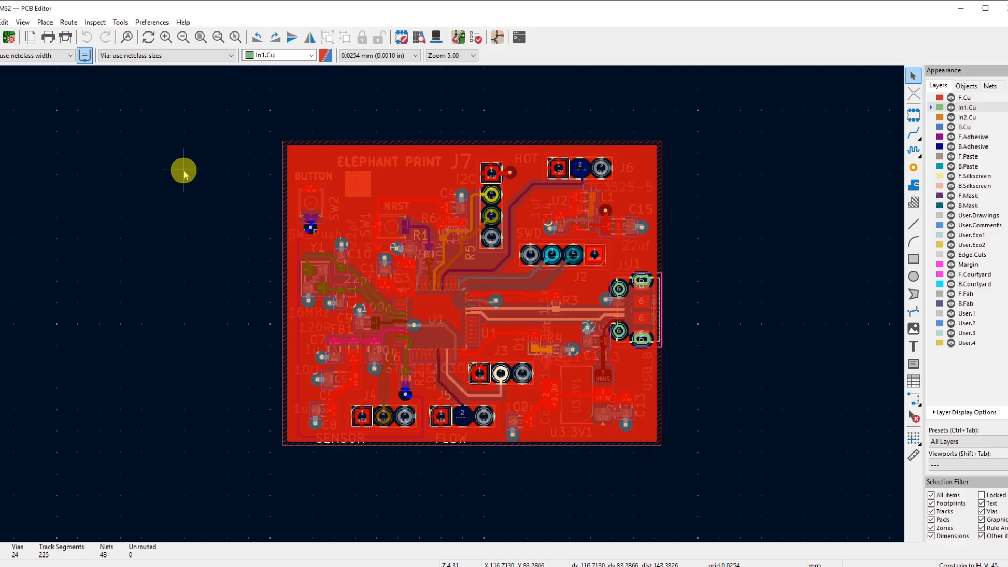
Open the plot settings for Gerber output and run the design rules check from there
{"action": "left_click", "coordinate": [0, 22]}
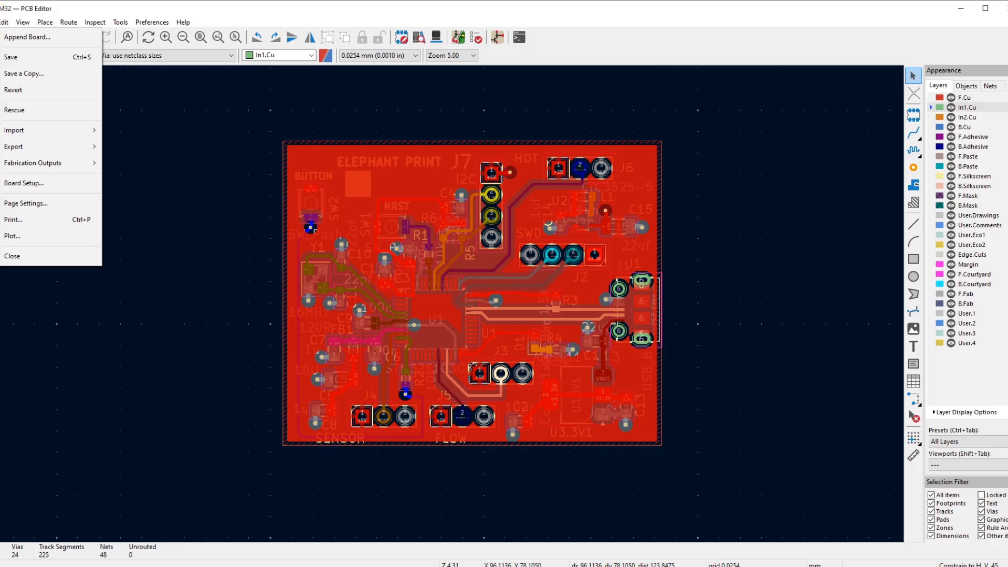
{"action": "left_click", "coordinate": [191, 150]}
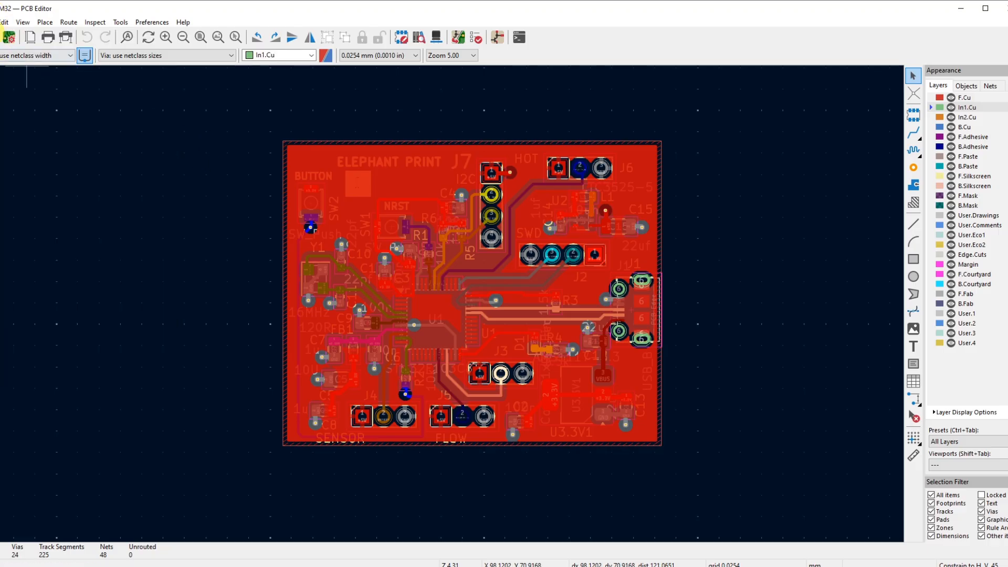
{"action": "left_click", "coordinate": [1, 22]}
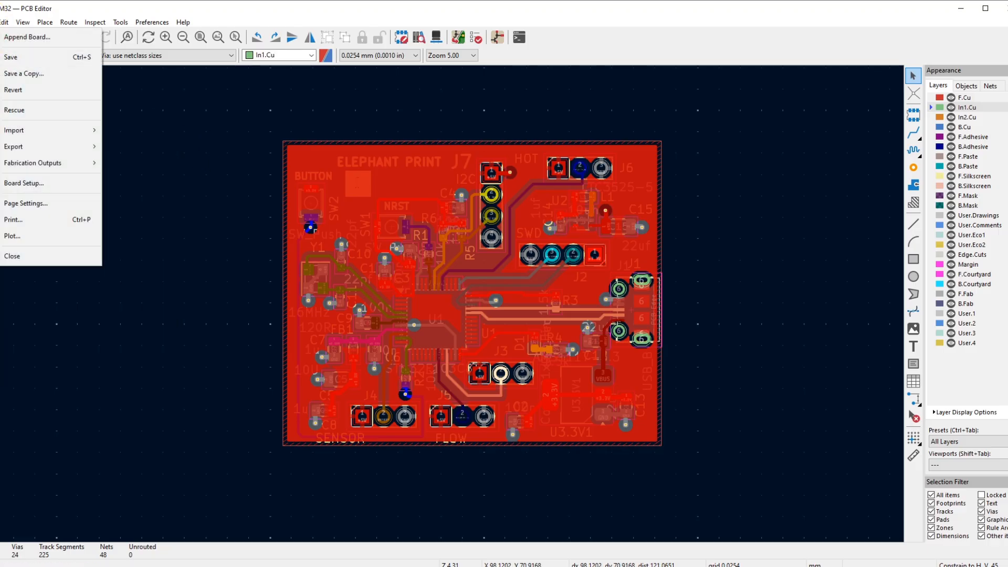
{"action": "left_click", "coordinate": [75, 238]}
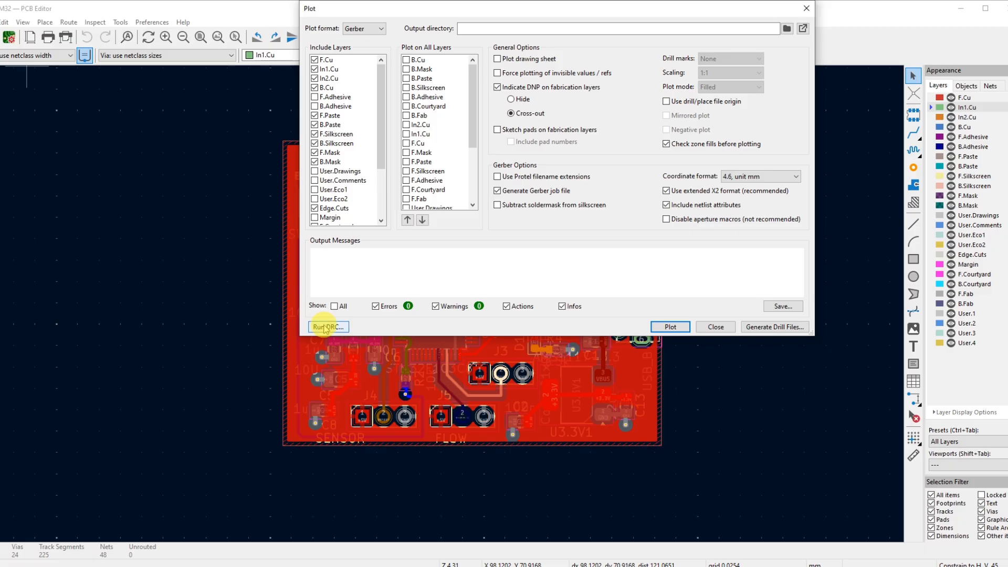
{"action": "left_click", "coordinate": [326, 327]}
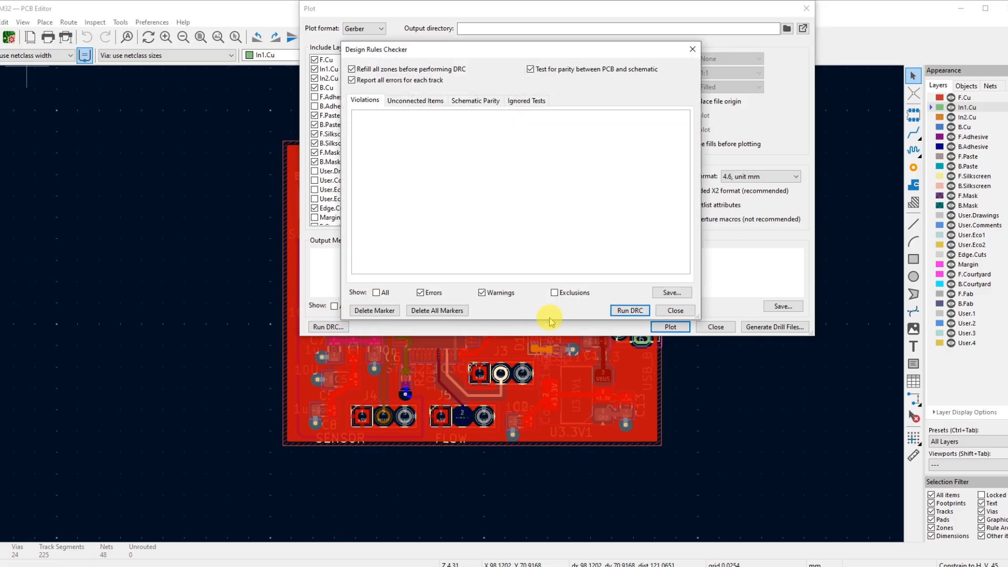
{"action": "left_click", "coordinate": [624, 312]}
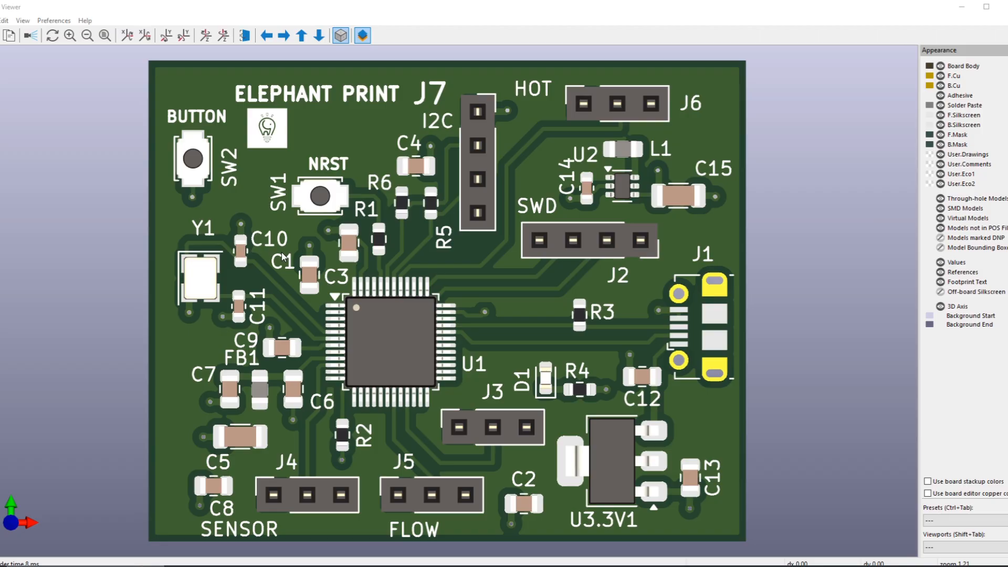
Examine microcontroller U1 and the area around USB connector J1 in the 3D view of the board
{"action": "left_click", "coordinate": [362, 292]}
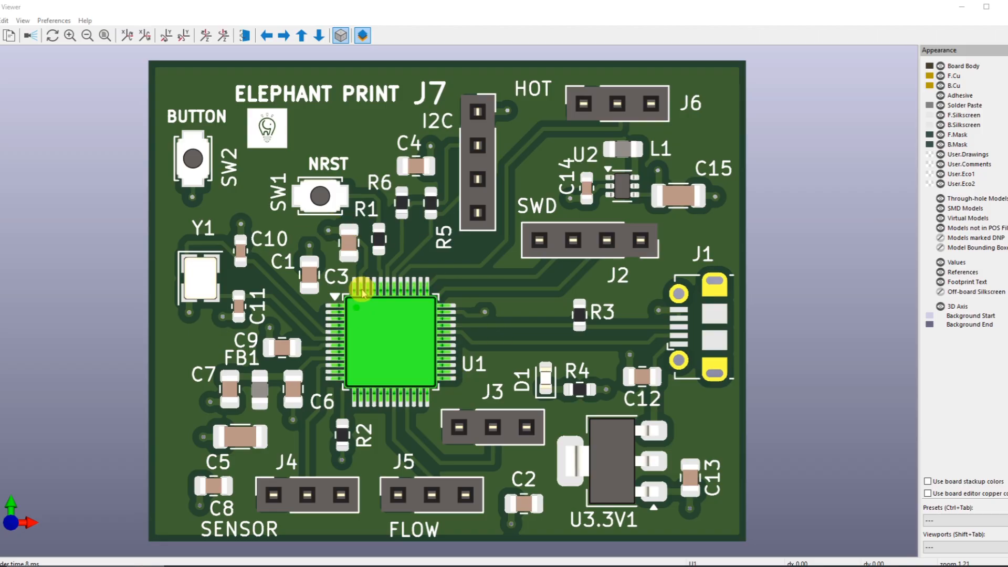
{"action": "left_click", "coordinate": [633, 361]}
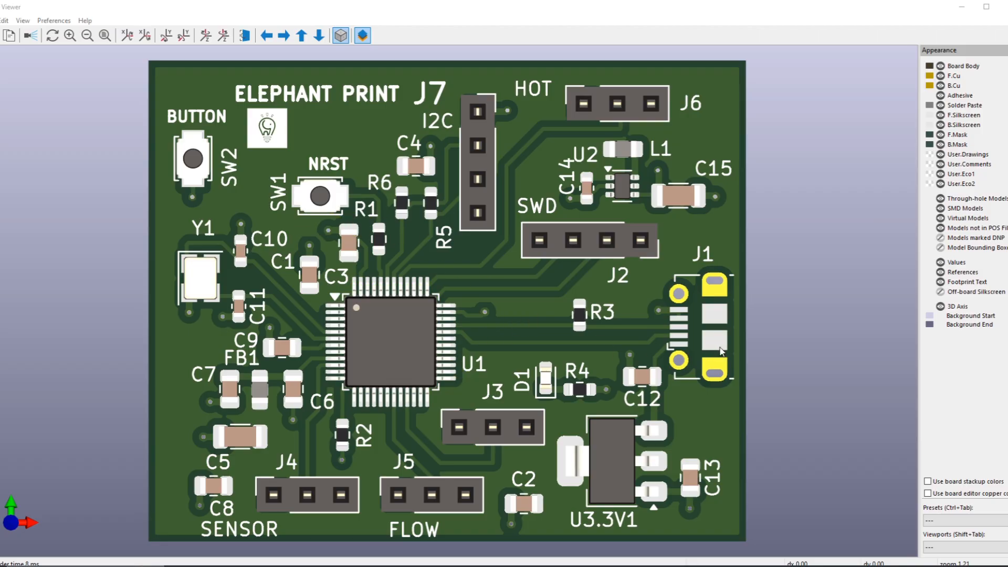
{"action": "left_click", "coordinate": [721, 398]}
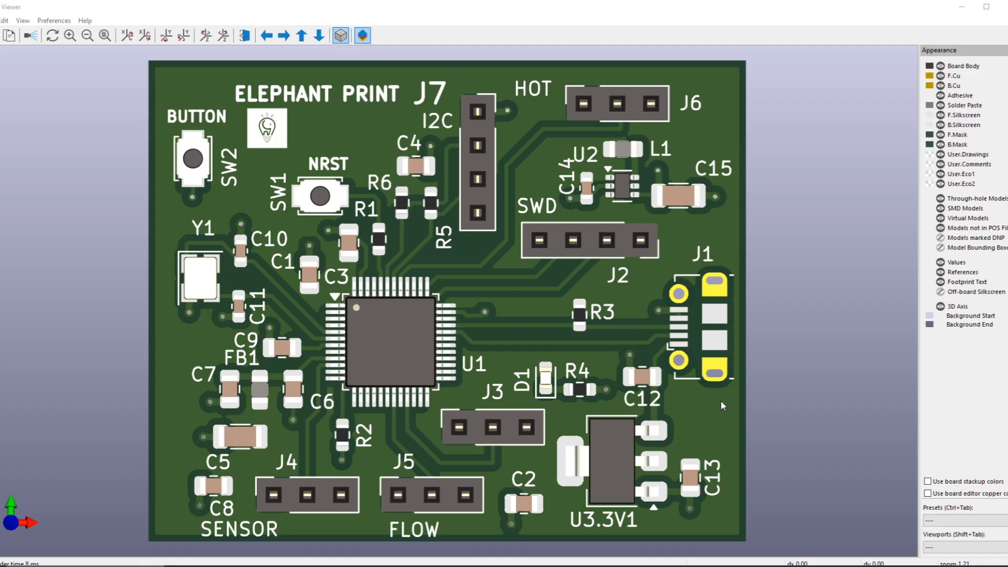